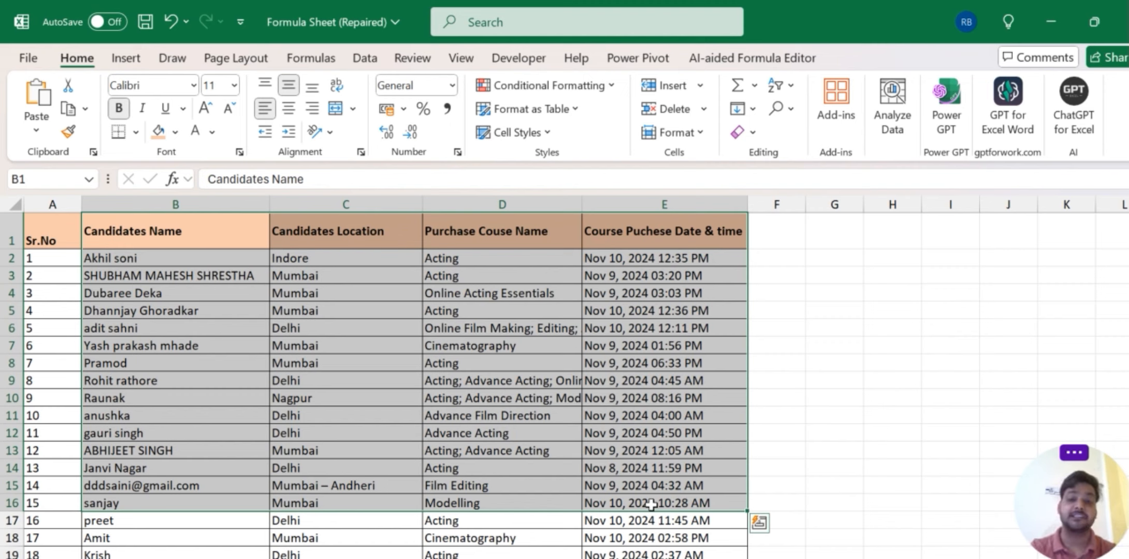
Examine the candidate table's columns, especially the course purchase date and time entries.
click(629, 322)
click(641, 228)
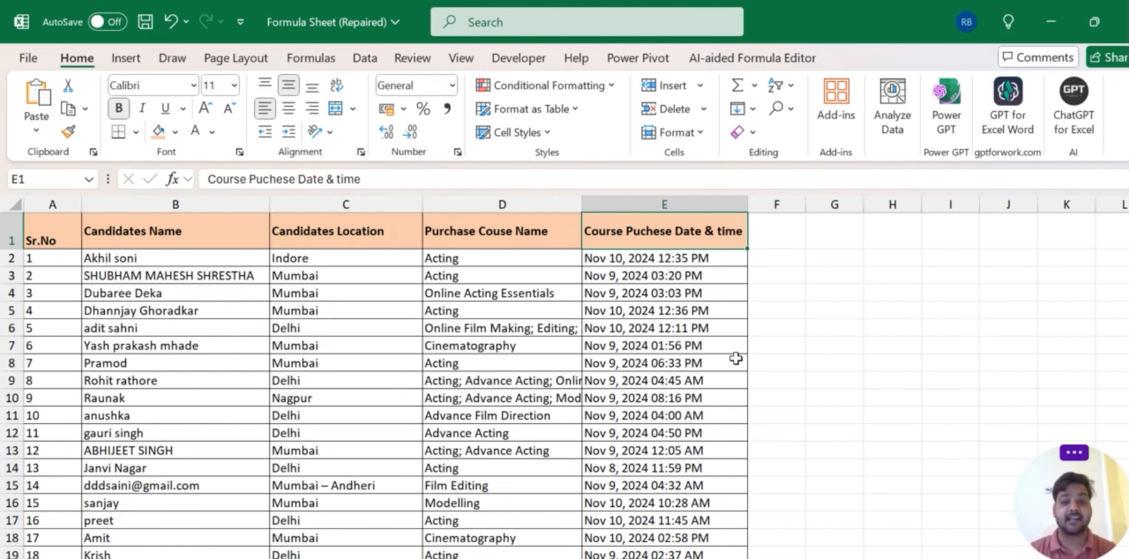
click(648, 313)
drag(641, 258, 649, 502)
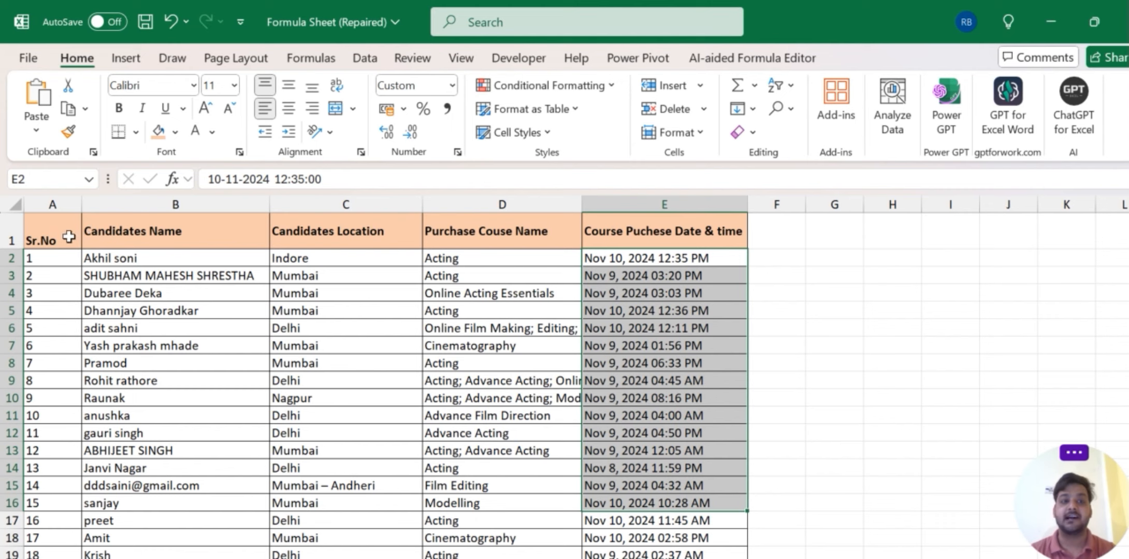
drag(70, 237, 452, 444)
click(506, 336)
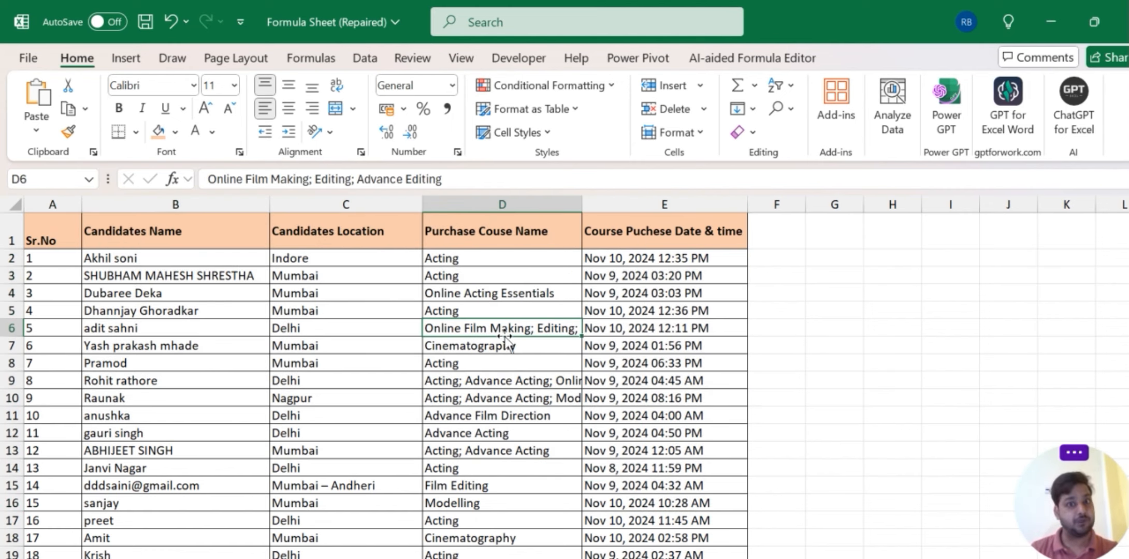
drag(644, 219, 640, 443)
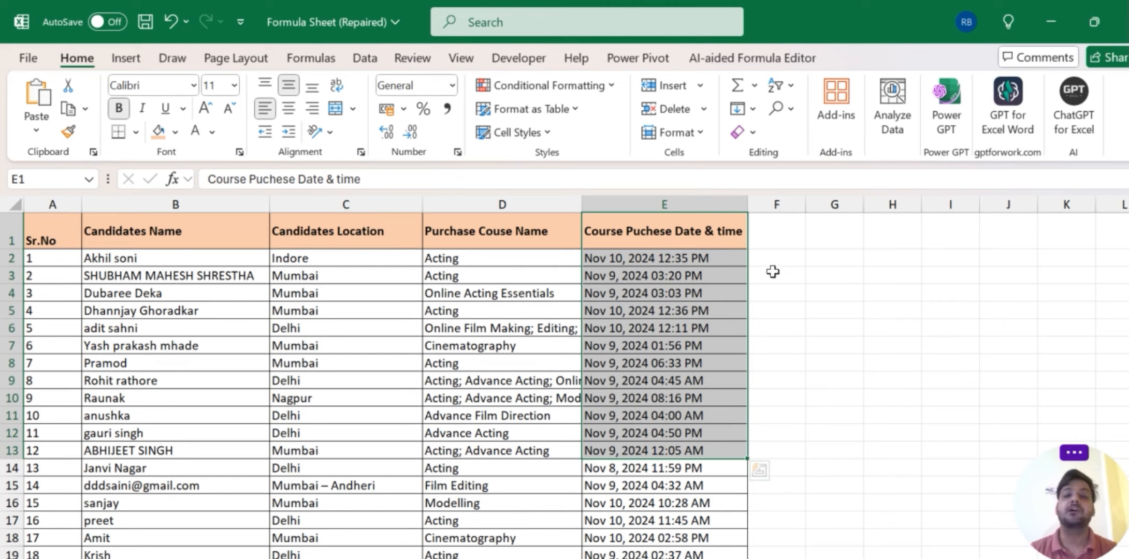
Insert a blank row above the table's header row.
click(174, 216)
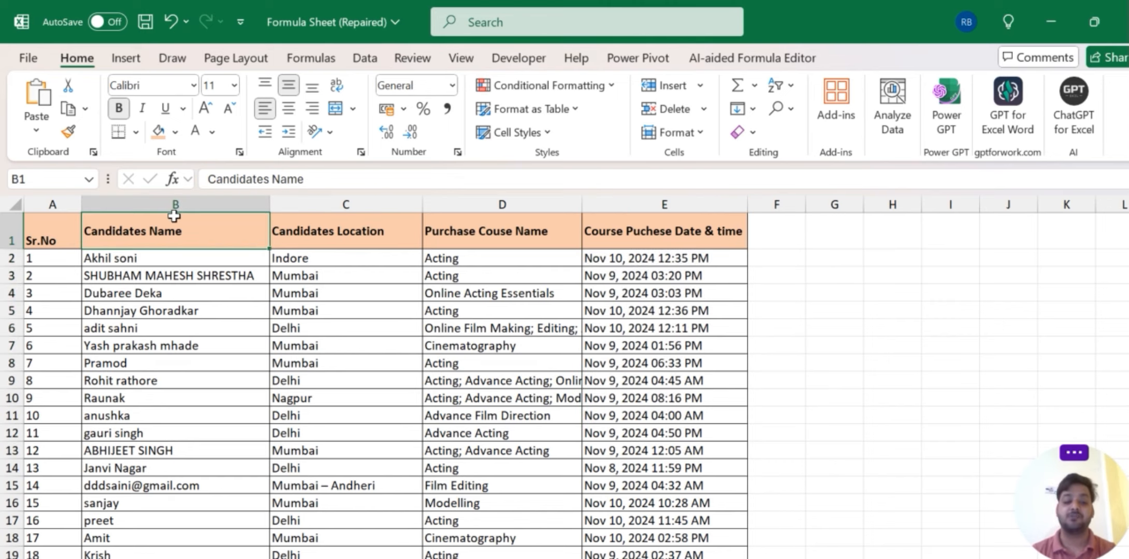
key(shift+space)
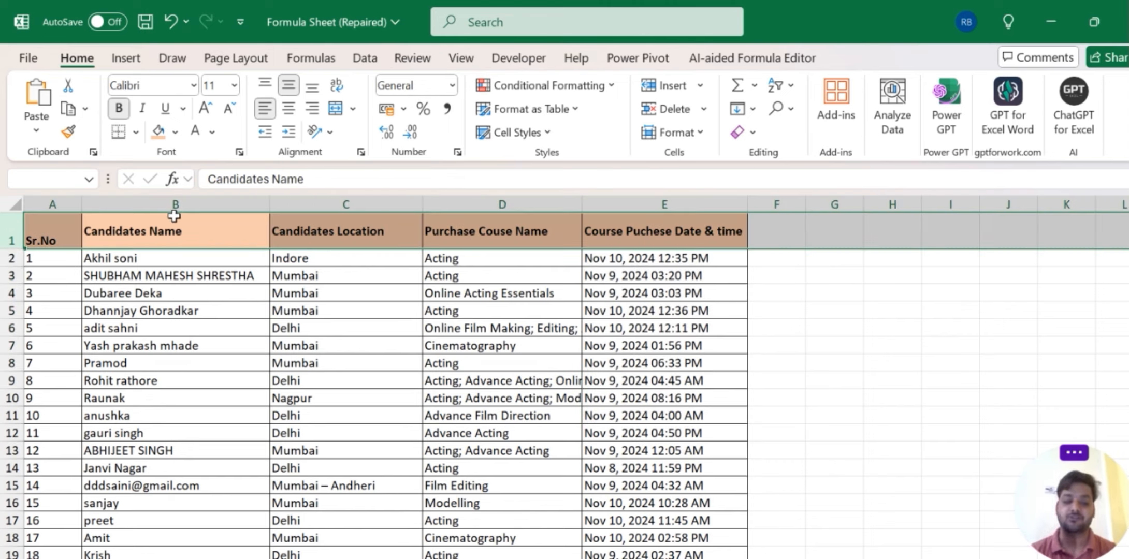
key(alt+h)
key(i)
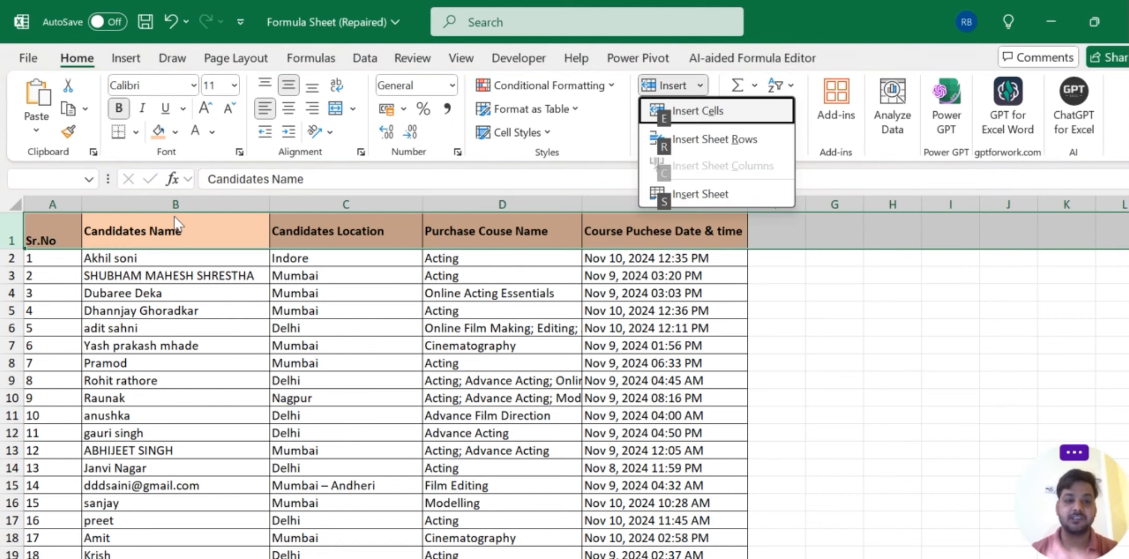
key(r)
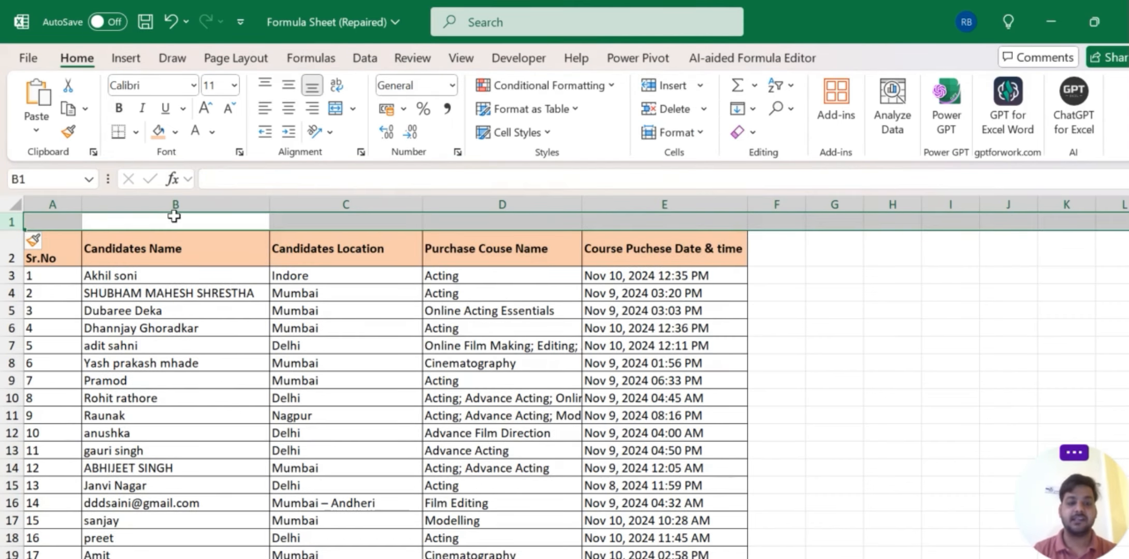
Merge cells A1 to E1 in the empty row above the table headers.
key(Right)
key(Left)
key(Left)
key(shift+Right)
key(shift+Right)
key(shift+Right)
key(shift+Right)
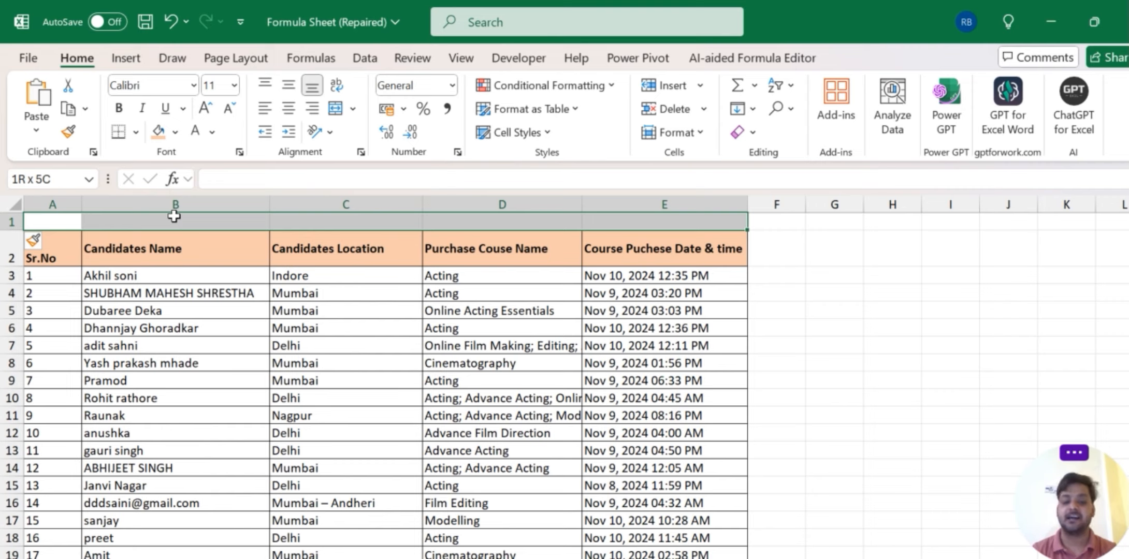
key(alt+h)
key(m)
key(c)
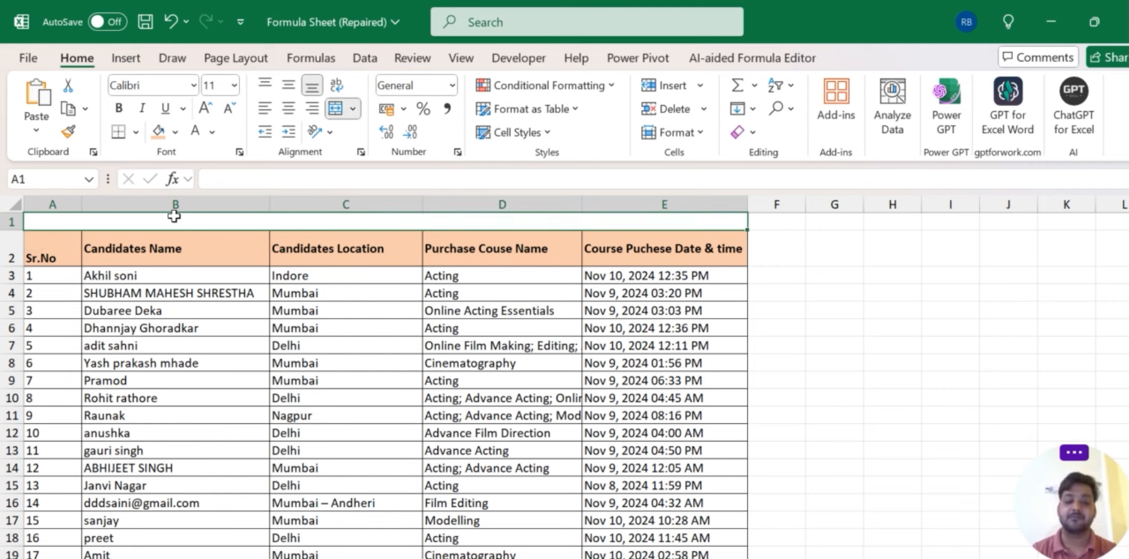
Enter the title "XLOOKUP Function" in the merged cell A1.
text(X)
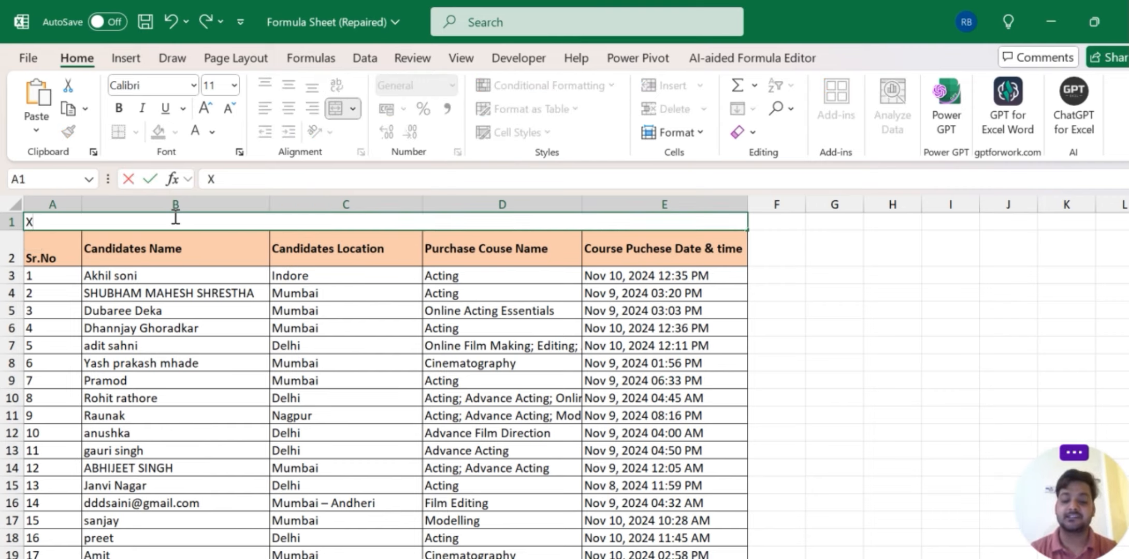
key(Caps_Lock)
text(LOOK)
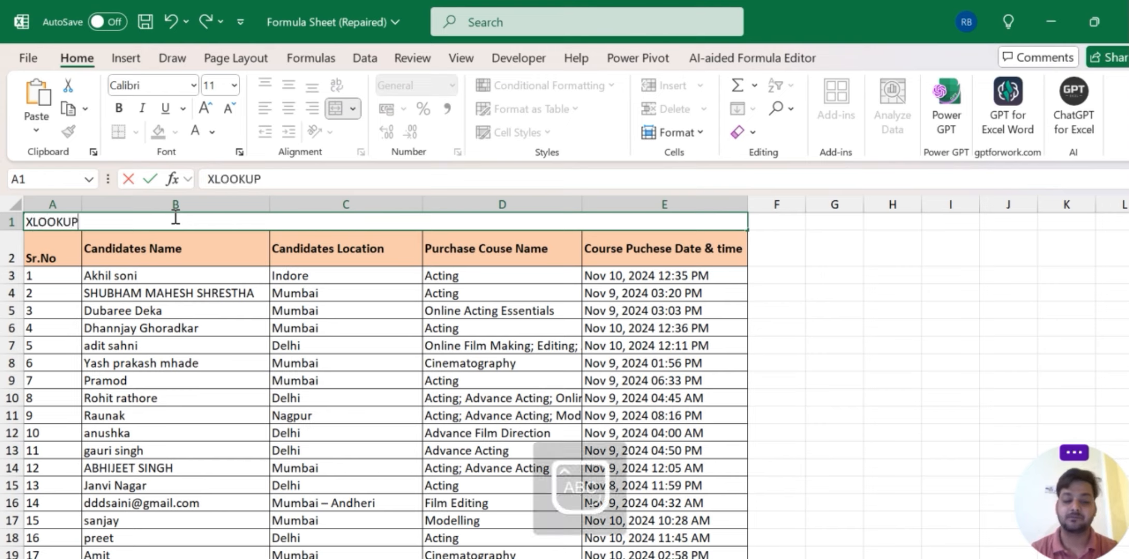
text(UP)
key(Caps_Lock)
text(Function)
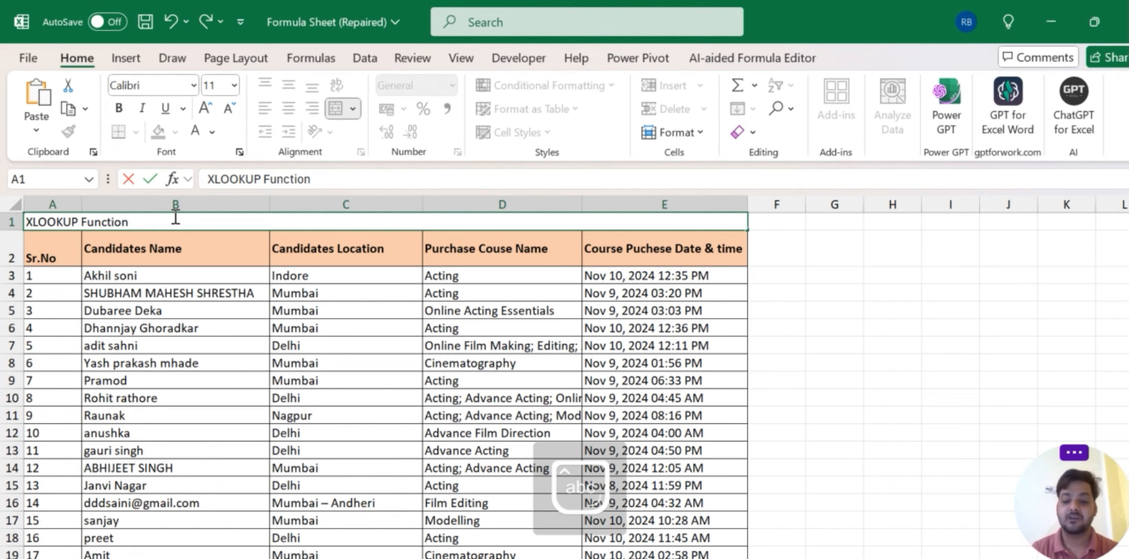
key(Return)
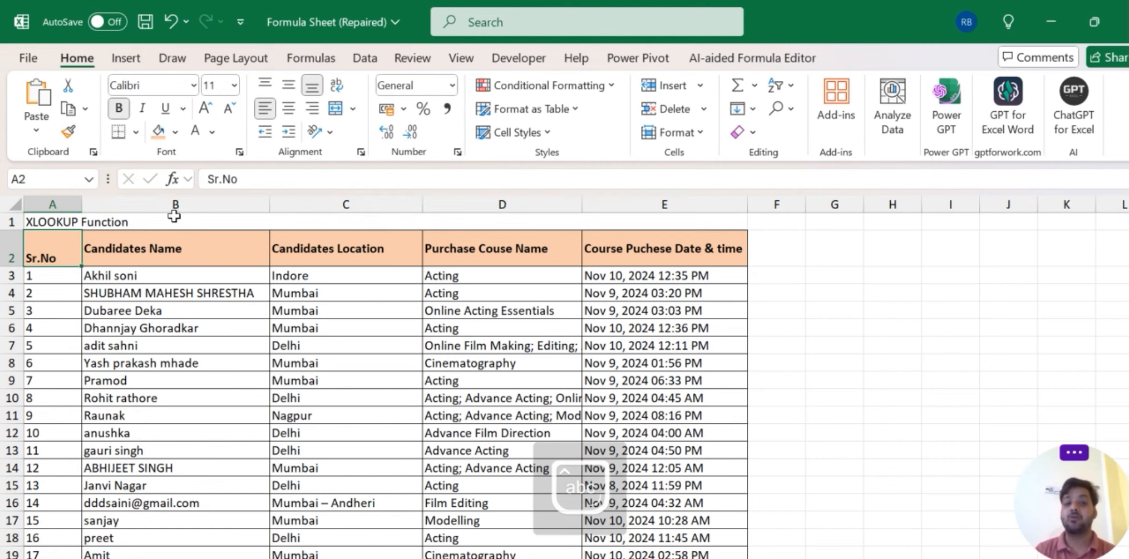
Center the title in A1 horizontally and vertically, make row 1 taller and row 2 slightly shorter.
click(169, 218)
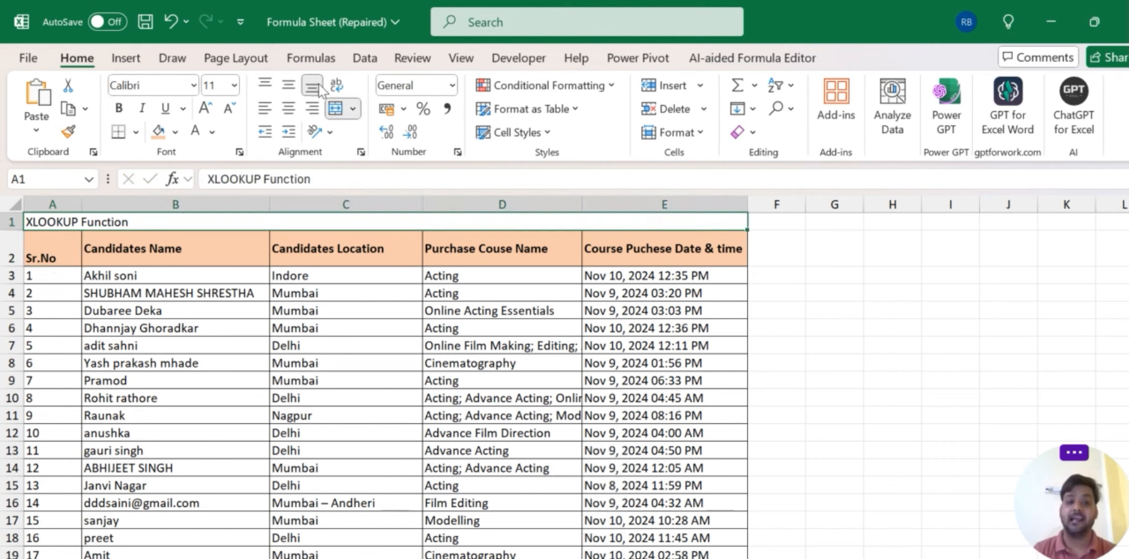
click(289, 85)
click(289, 109)
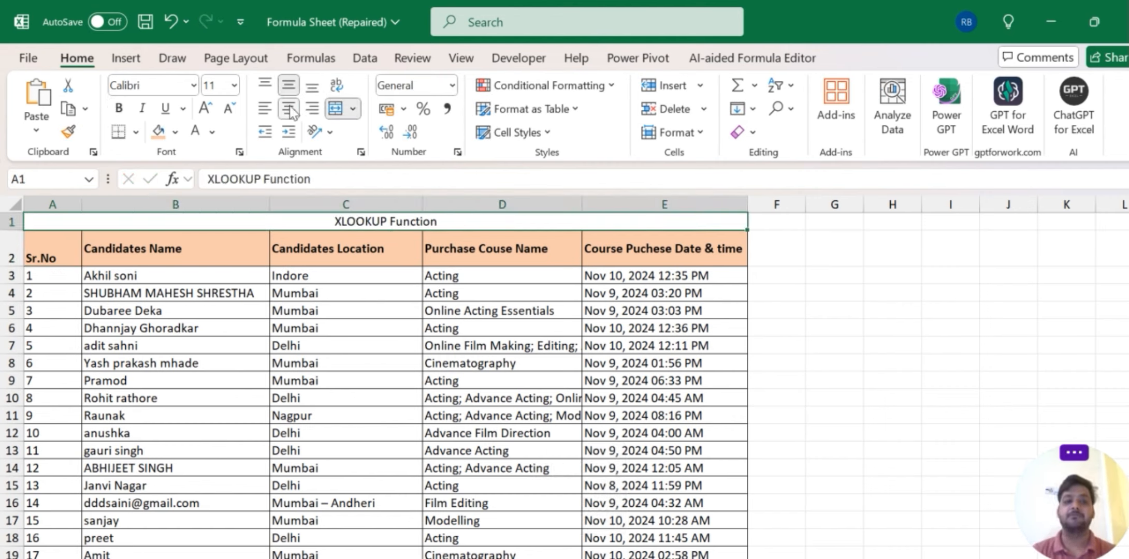
drag(11, 231, 11, 259)
drag(16, 294, 19, 283)
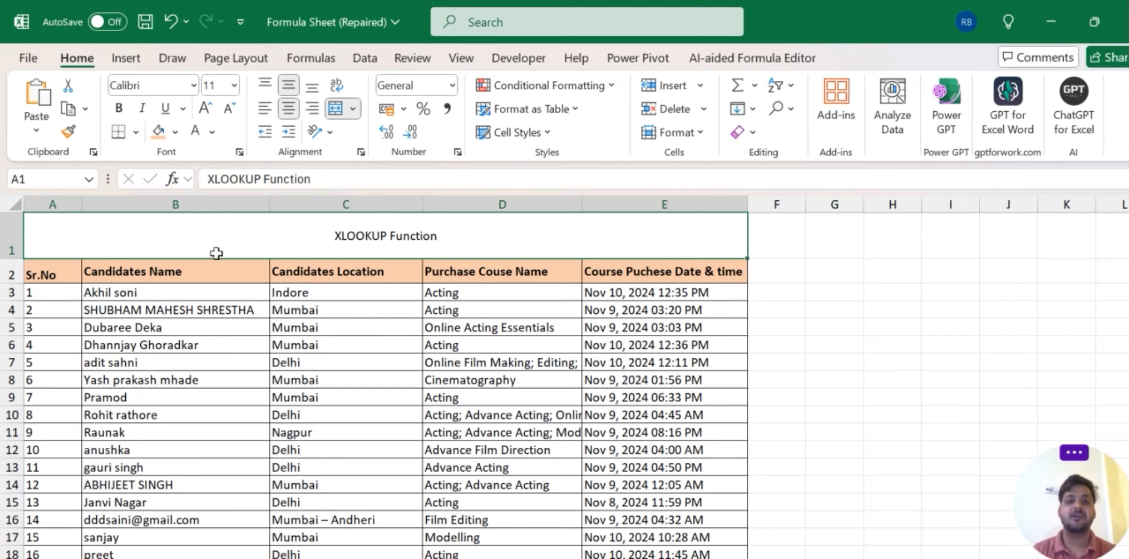
Set the title in A1 to font size 22 and bold.
click(234, 85)
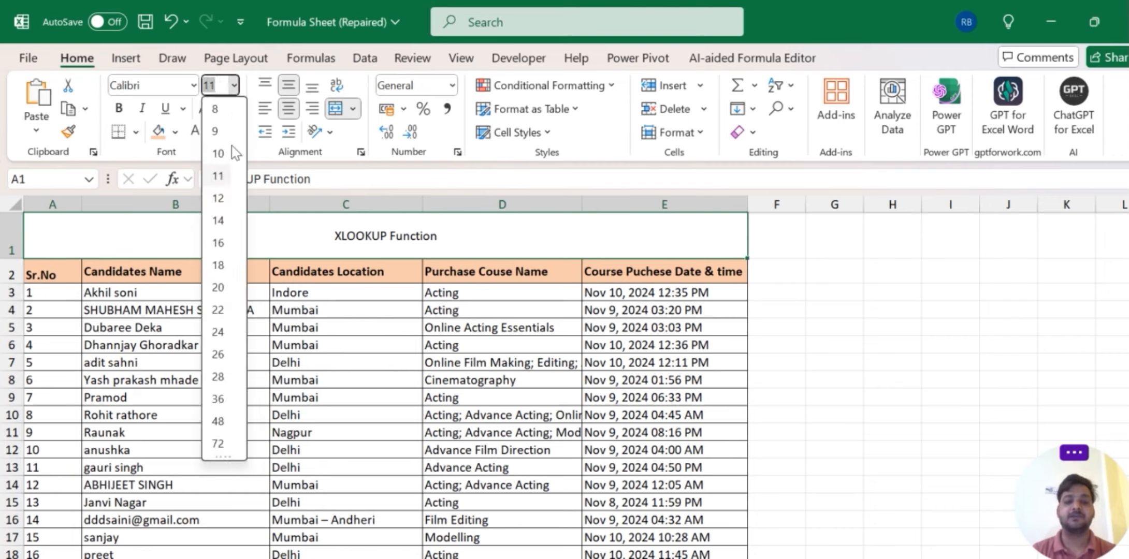
click(218, 310)
key(ctrl+b)
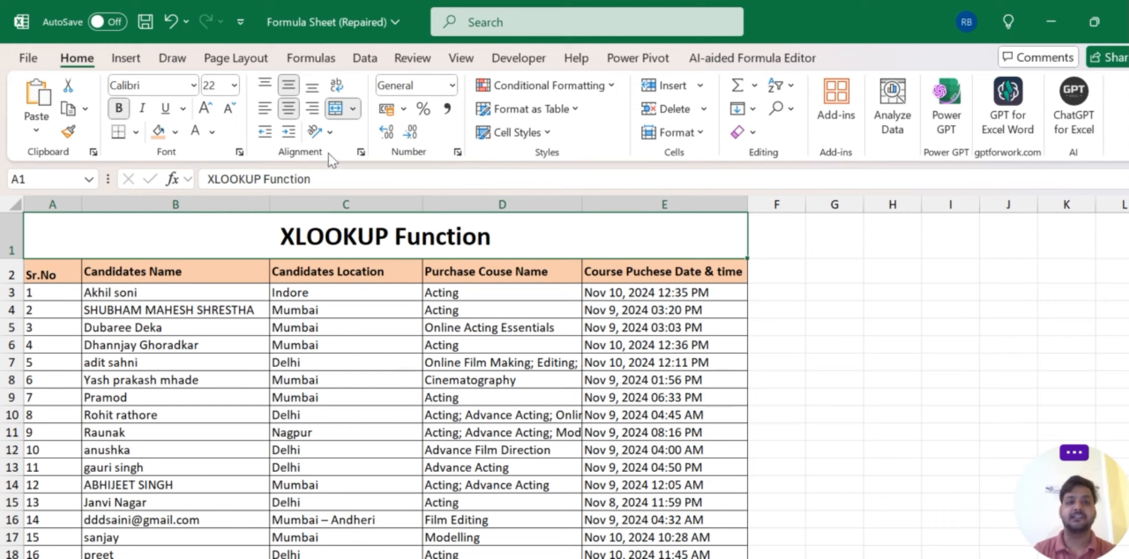
Give the title cell A1 a dark green fill and white text.
click(177, 133)
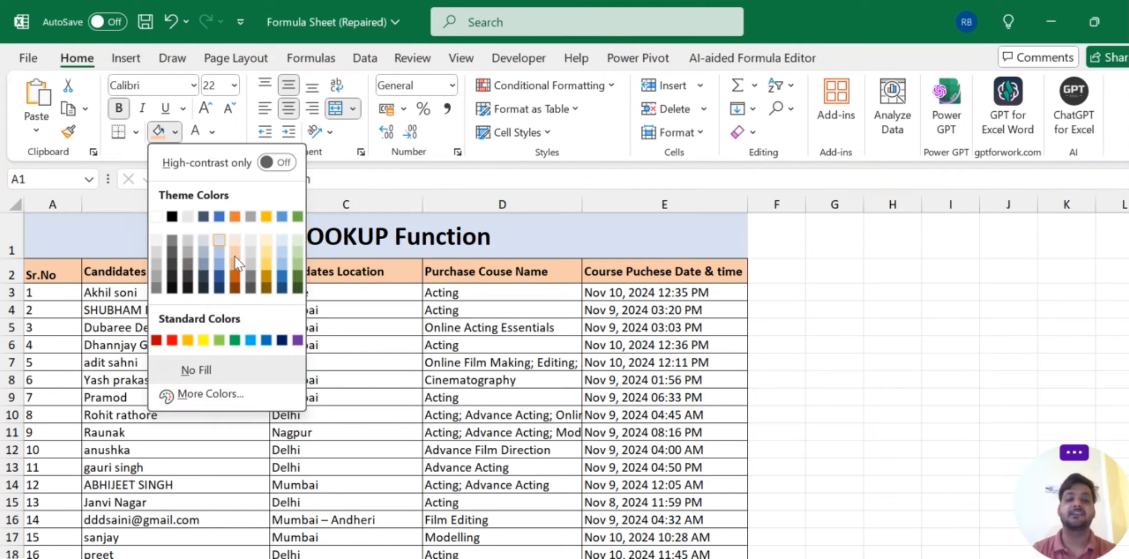
click(298, 274)
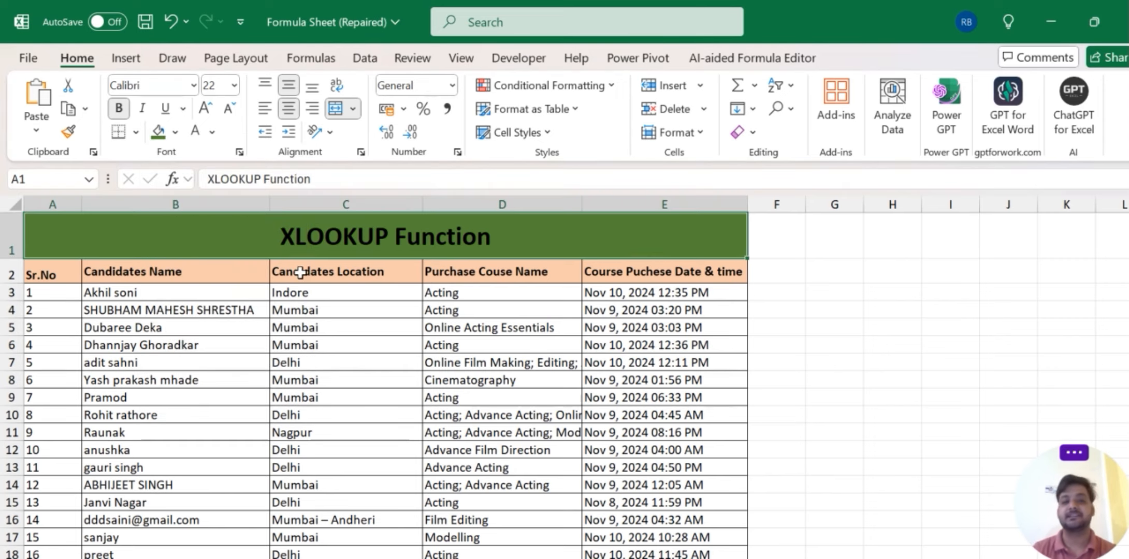
click(195, 132)
click(685, 297)
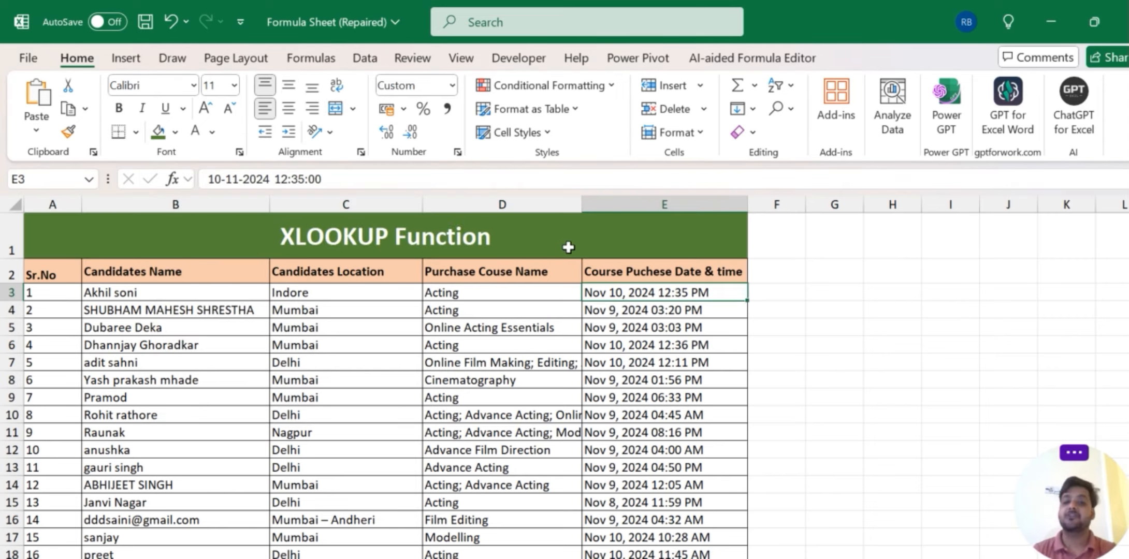
click(570, 247)
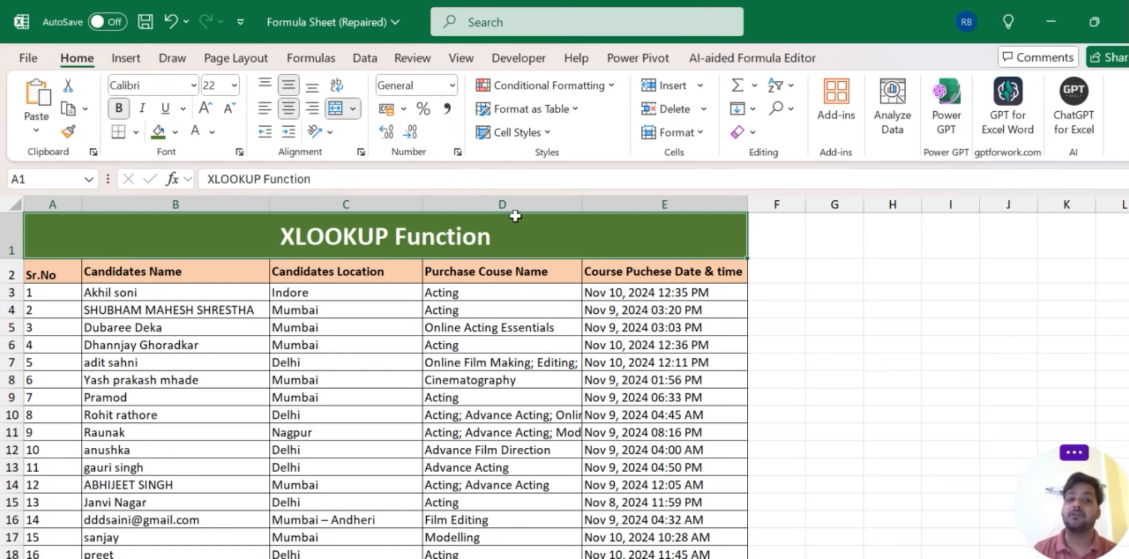
click(897, 267)
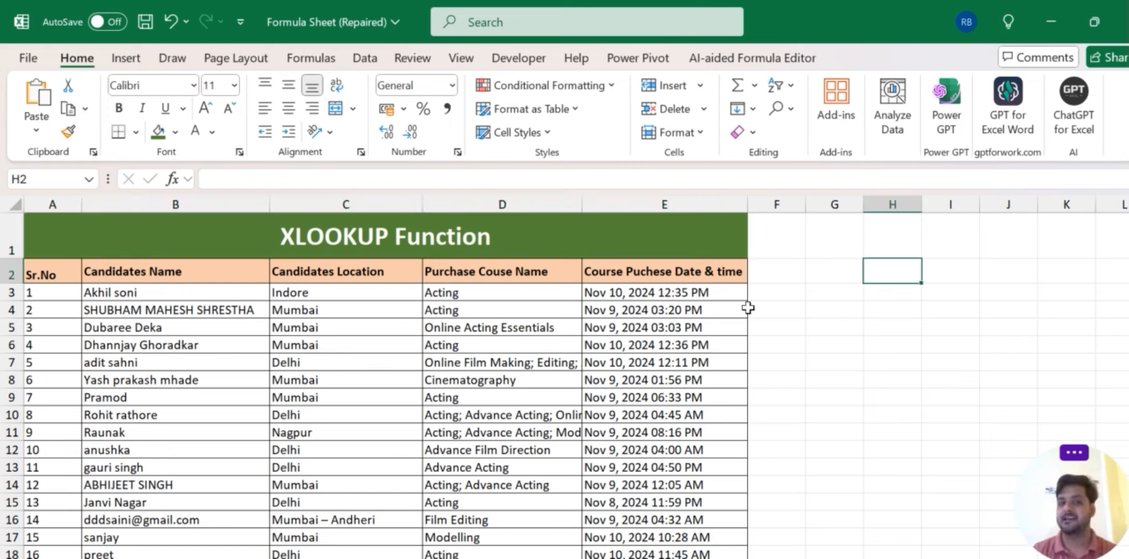
Copy the "Course Puchese Date & time" header from E2 to G2.
click(619, 270)
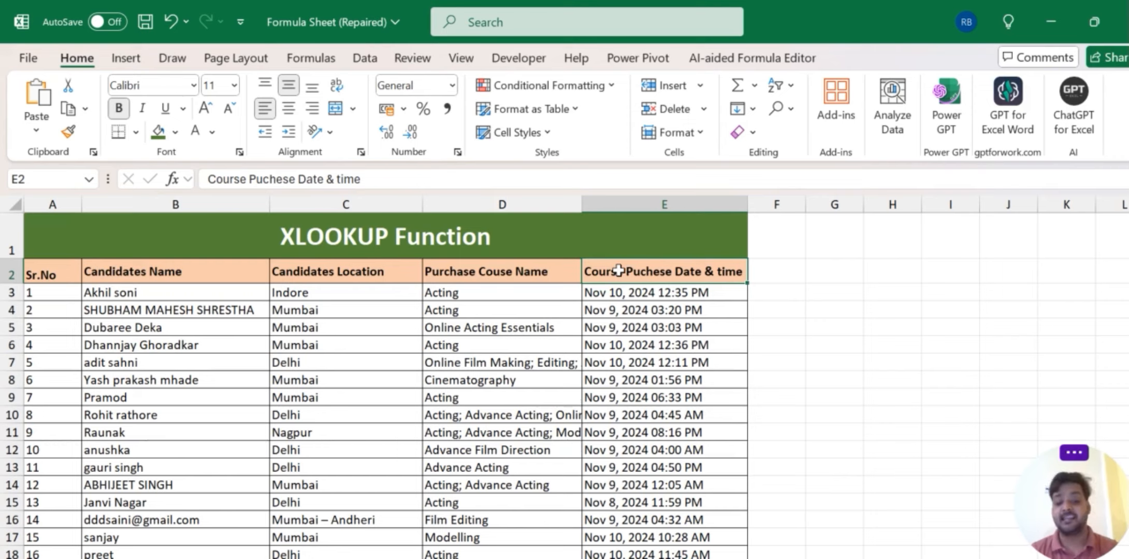
key(ctrl+c)
click(826, 270)
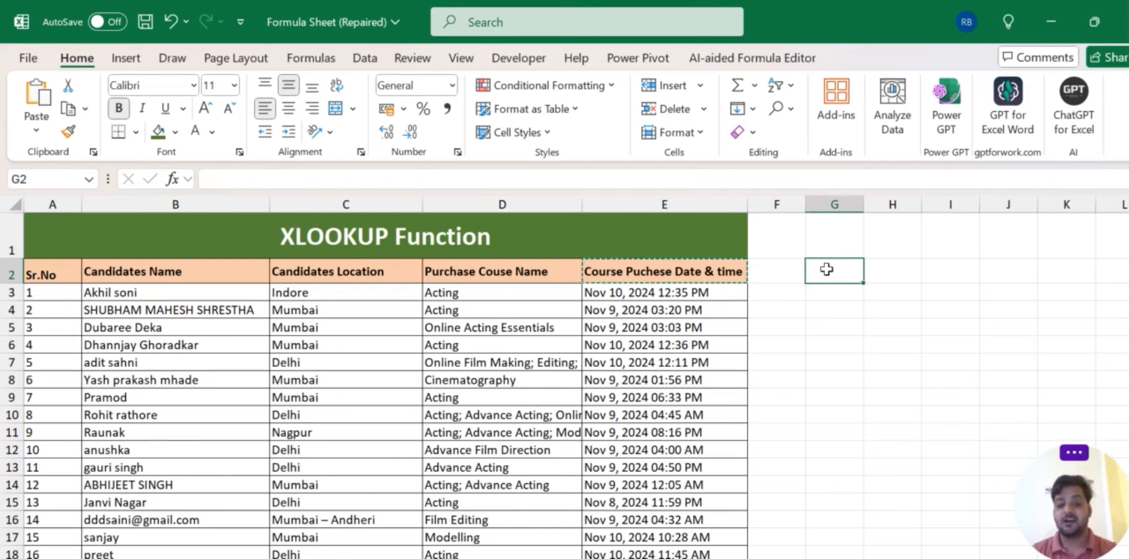
key(ctrl+v)
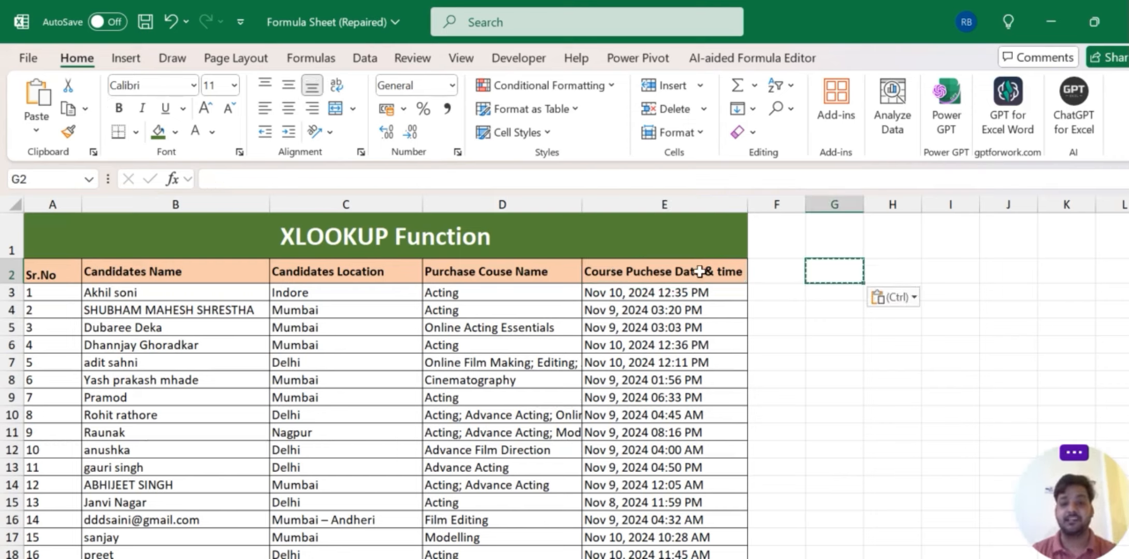
click(700, 270)
key(ctrl+c)
click(846, 266)
key(ctrl+v)
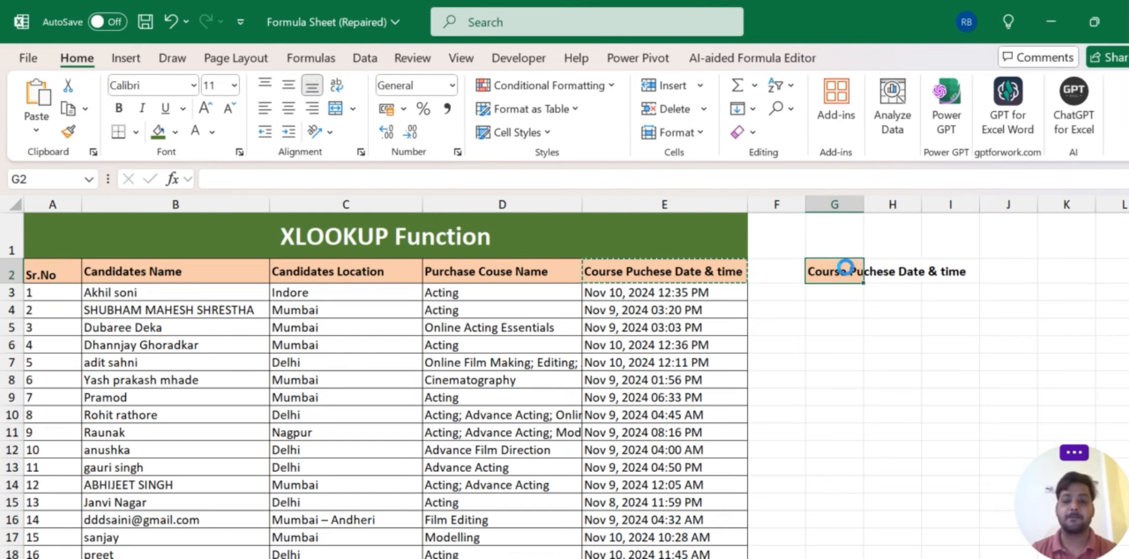
Copy the date and time from E15 into G3 as the lookup value and fit column G's width to its contents.
click(648, 499)
key(ctrl+c)
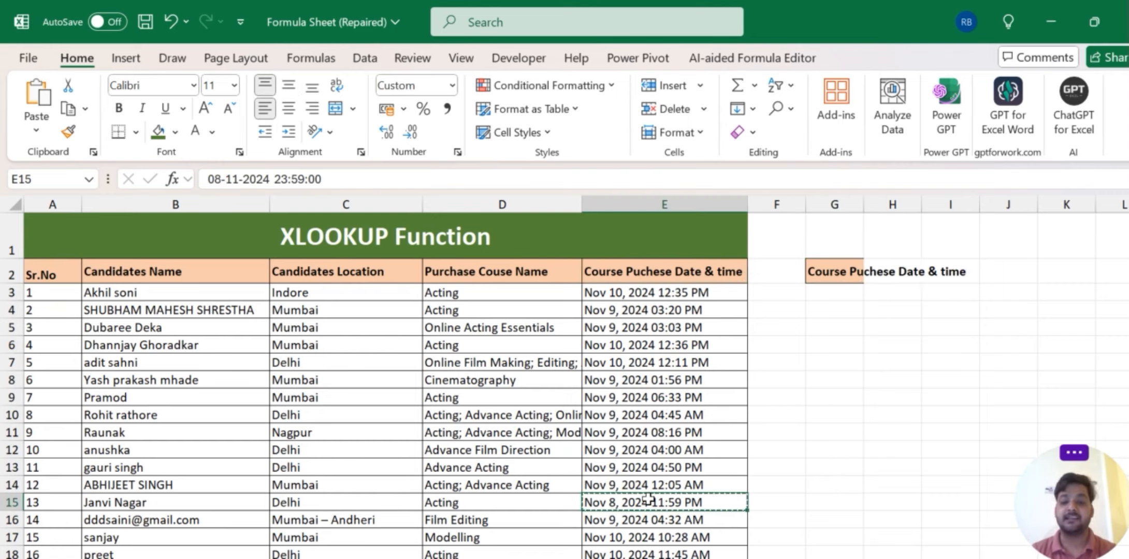
click(842, 293)
key(ctrl+v)
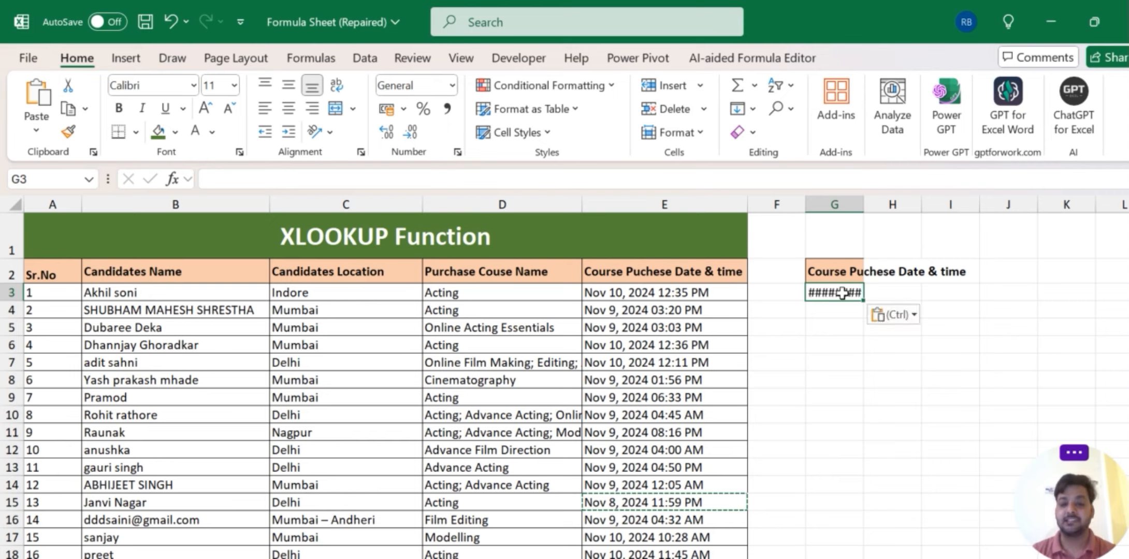
double_click(857, 201)
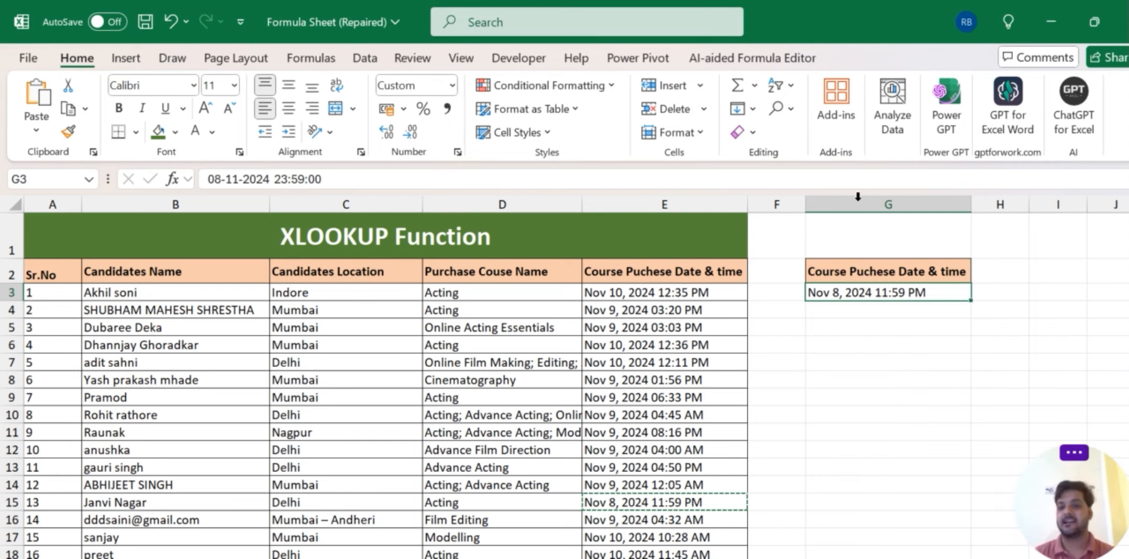
Save the workbook with the lookup date cell G3 selected.
click(874, 320)
click(857, 298)
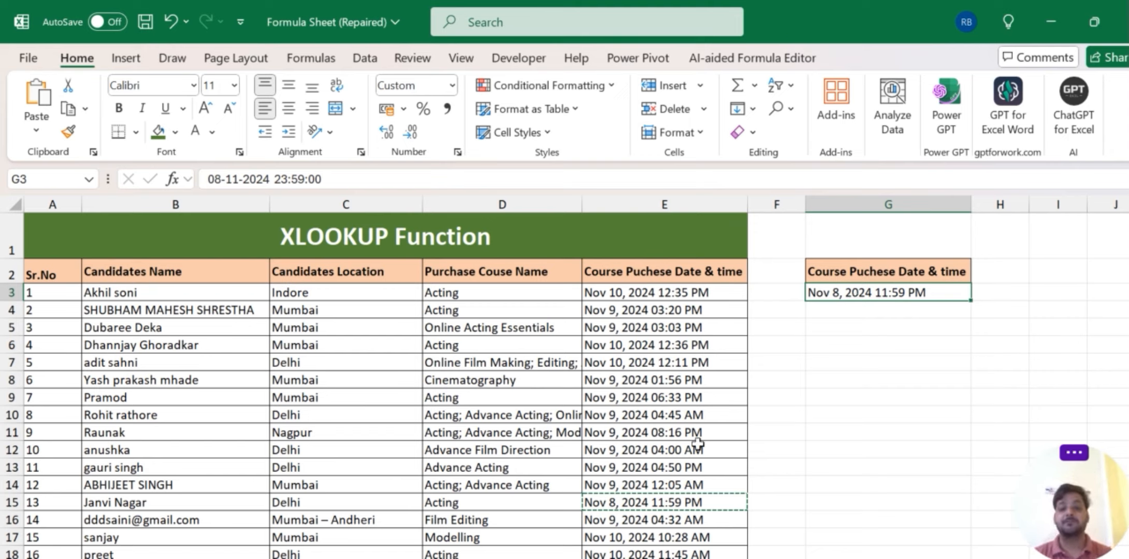
key(ctrl+s)
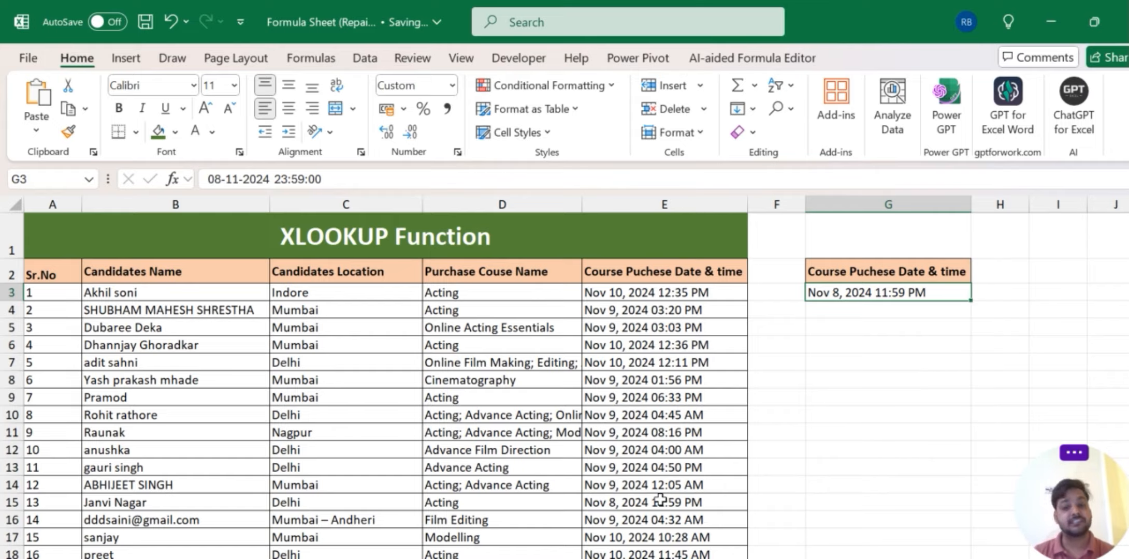
Look through the candidate table down to its last row and return to the lookup cell in column G.
scroll(661, 500, down, 3)
scroll(660, 500, up, 3)
scroll(661, 500, down, 3)
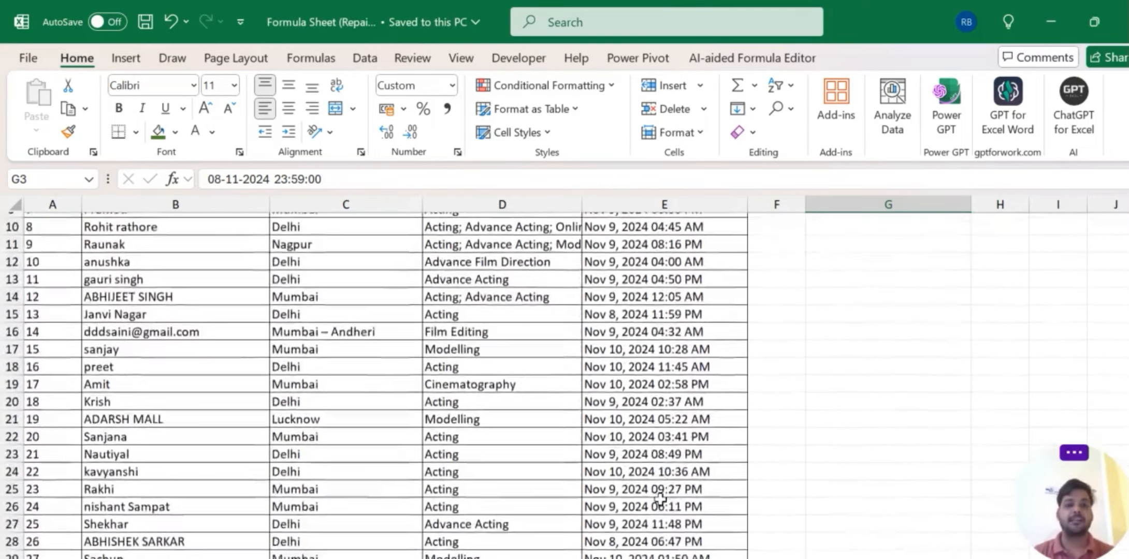
scroll(660, 499, down, 19)
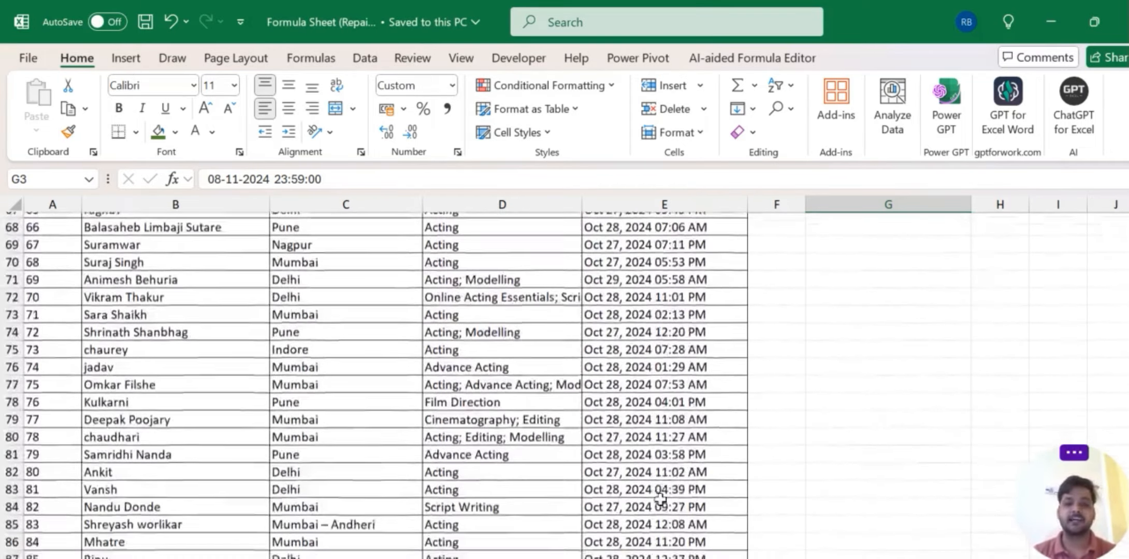
scroll(660, 500, down, 20)
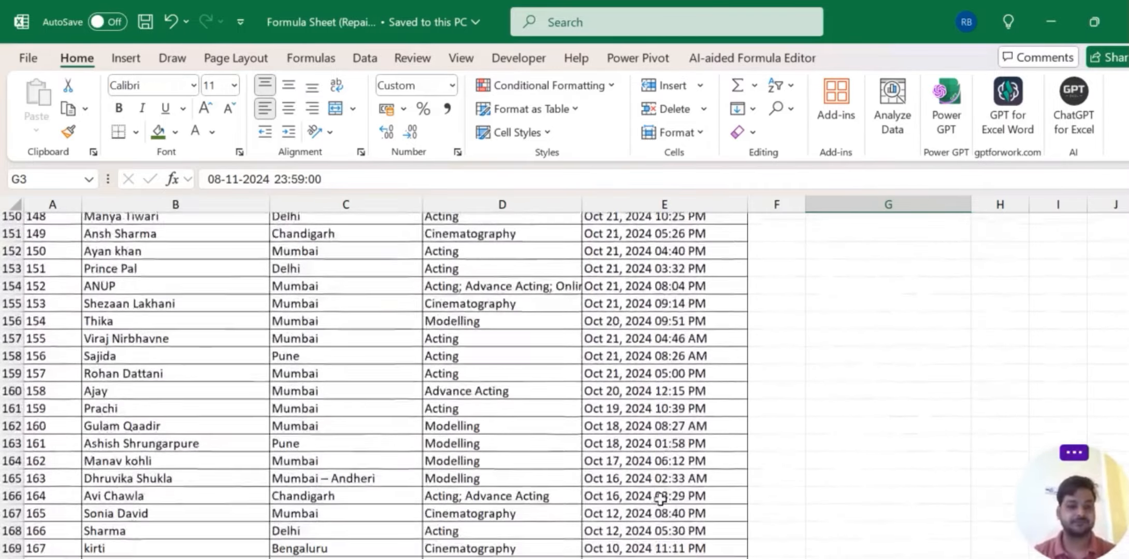
scroll(660, 500, down, 16)
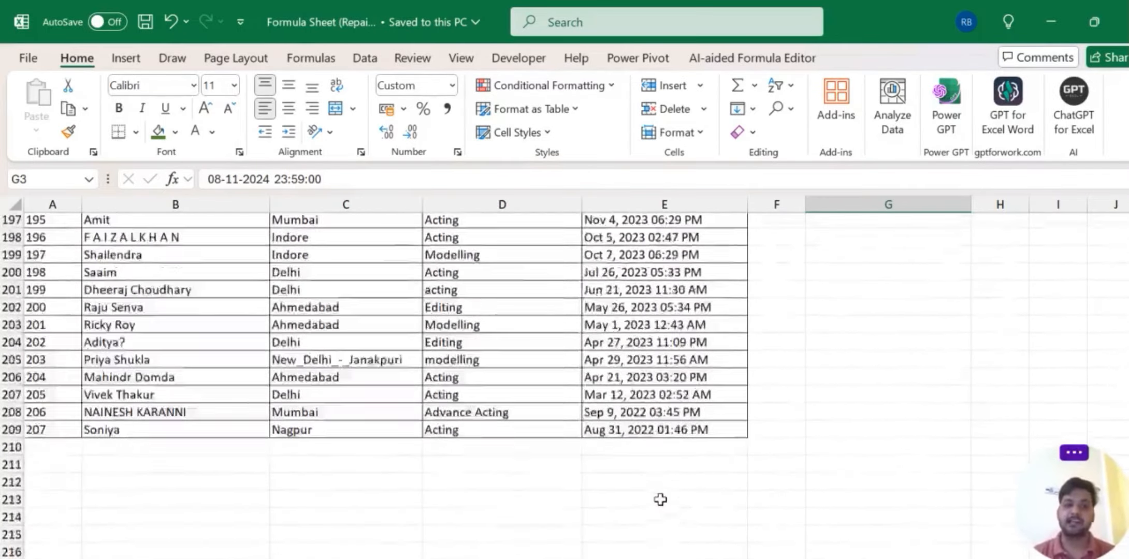
scroll(660, 500, up, 20)
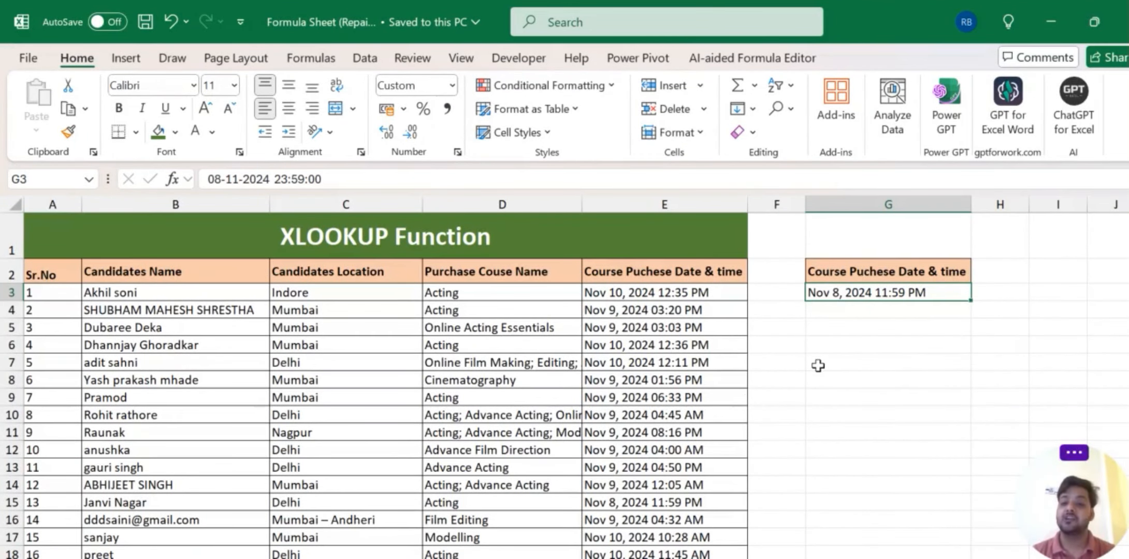
scroll(818, 366, right, 3)
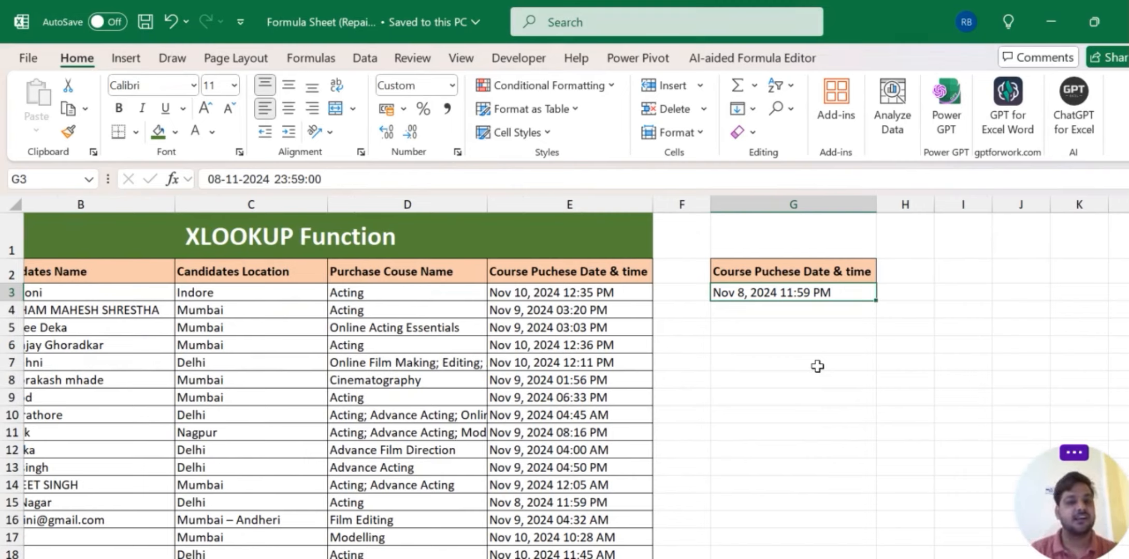
Copy the headers "Candidates Name", "Candidates Location" and "Purchase Couse Name" from B2:D2 to H2:J2.
click(488, 233)
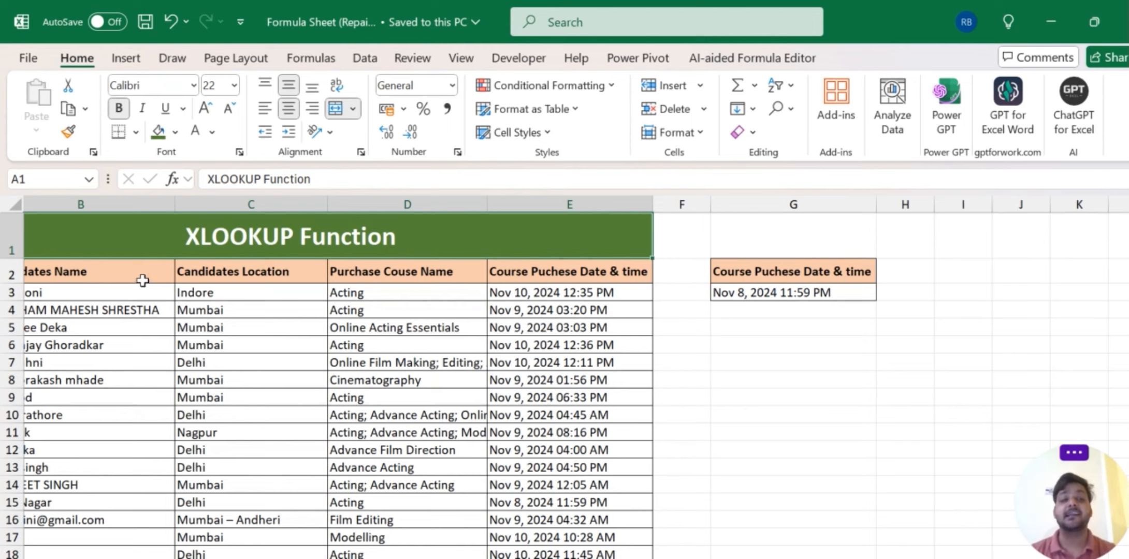
scroll(338, 283, left, 2)
drag(176, 274, 439, 278)
key(ctrl+c)
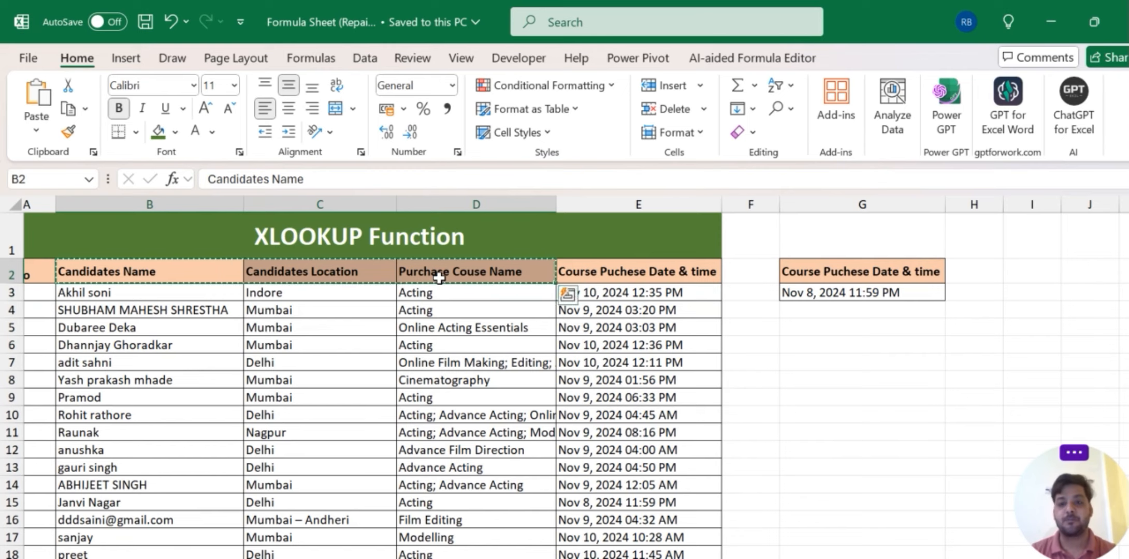
click(989, 268)
key(ctrl+v)
scroll(991, 269, right, 5)
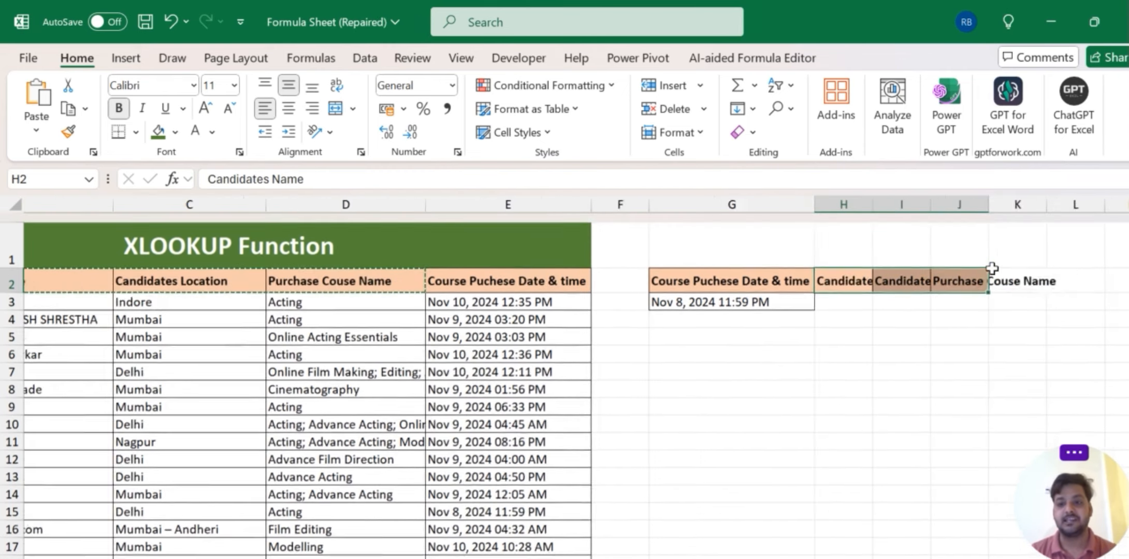
Fit the widths of columns H to J to their header text.
drag(601, 195, 745, 202)
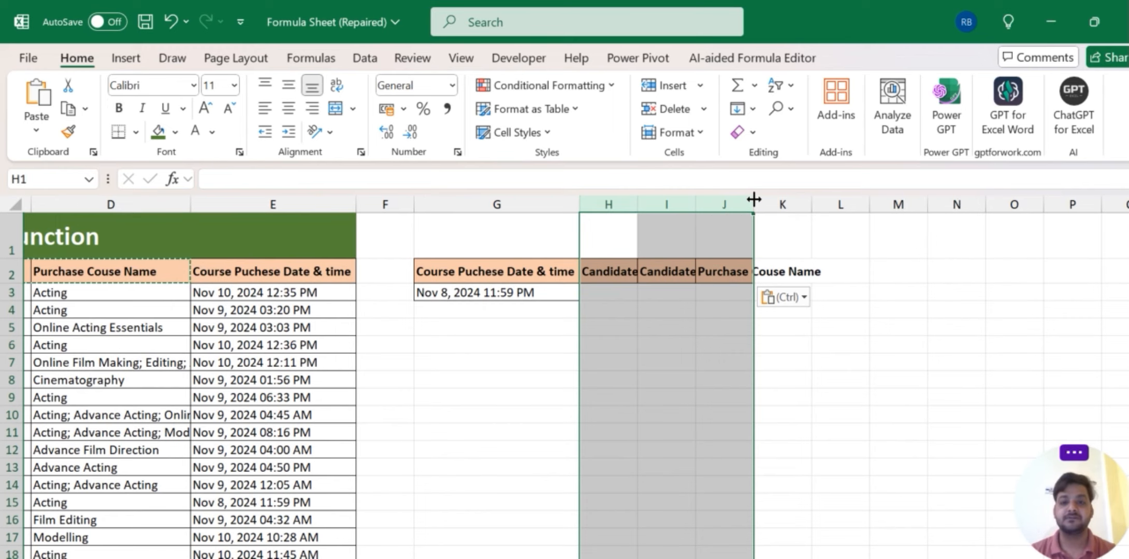
double_click(753, 203)
click(609, 309)
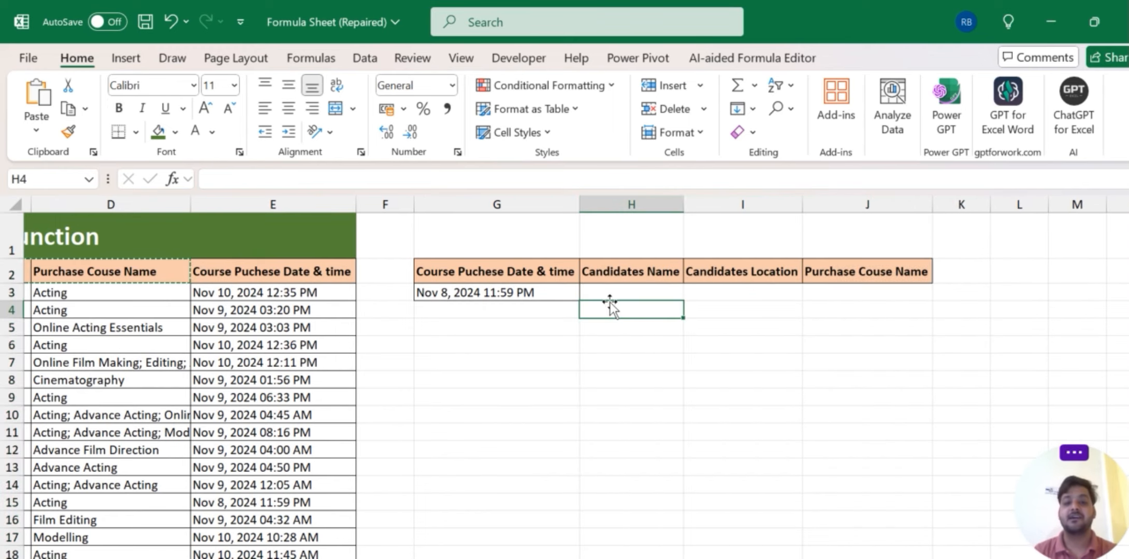
Apply all borders to the lookup block G2:J3.
key(Up)
key(Left)
key(Left)
key(Up)
key(Right)
key(shift+Right)
key(shift+Right)
key(shift+Right)
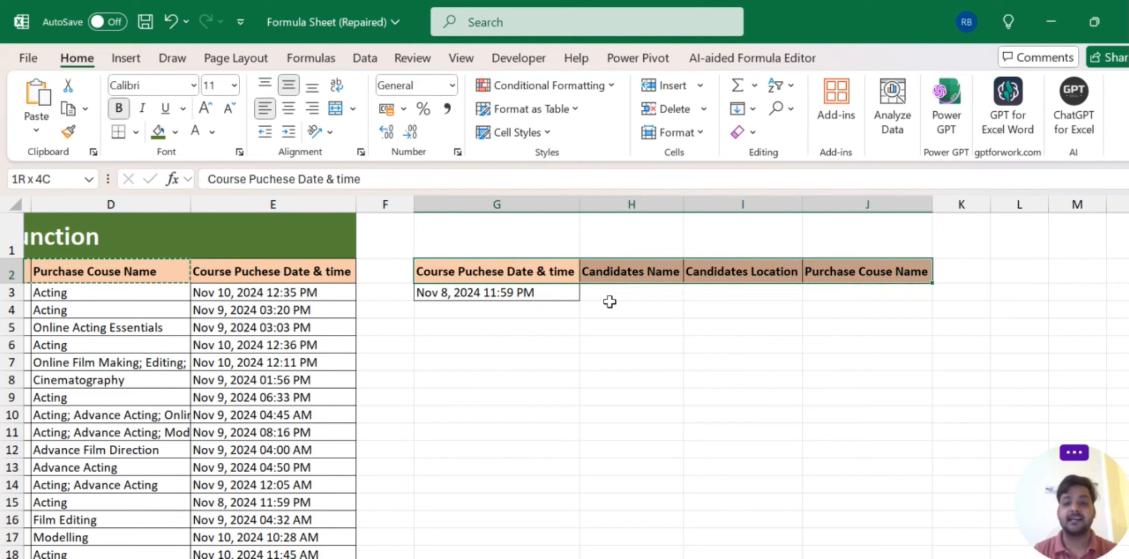
key(shift+Down)
key(h)
key(b)
key(a)
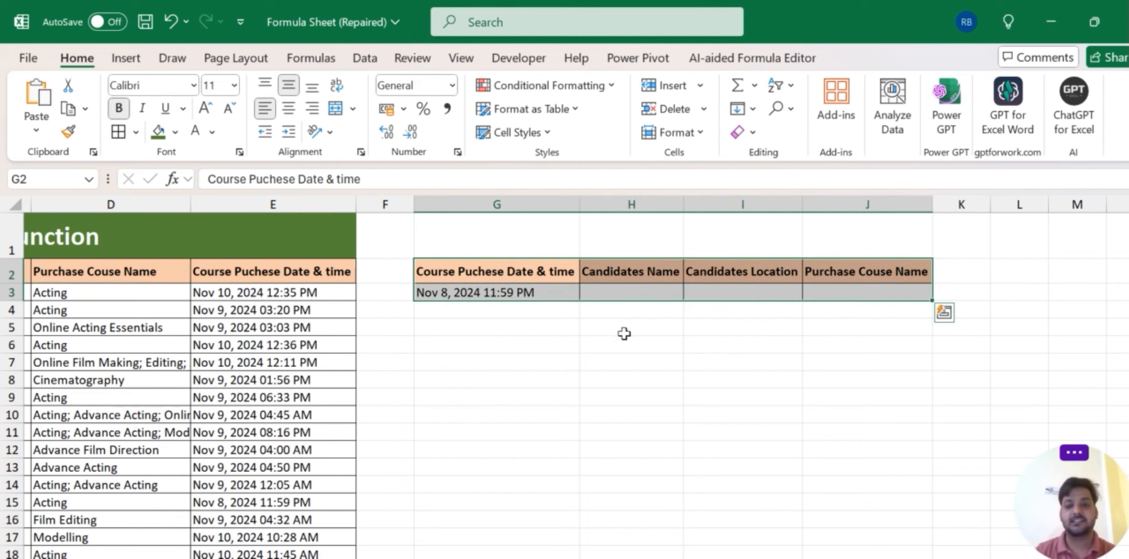
click(659, 381)
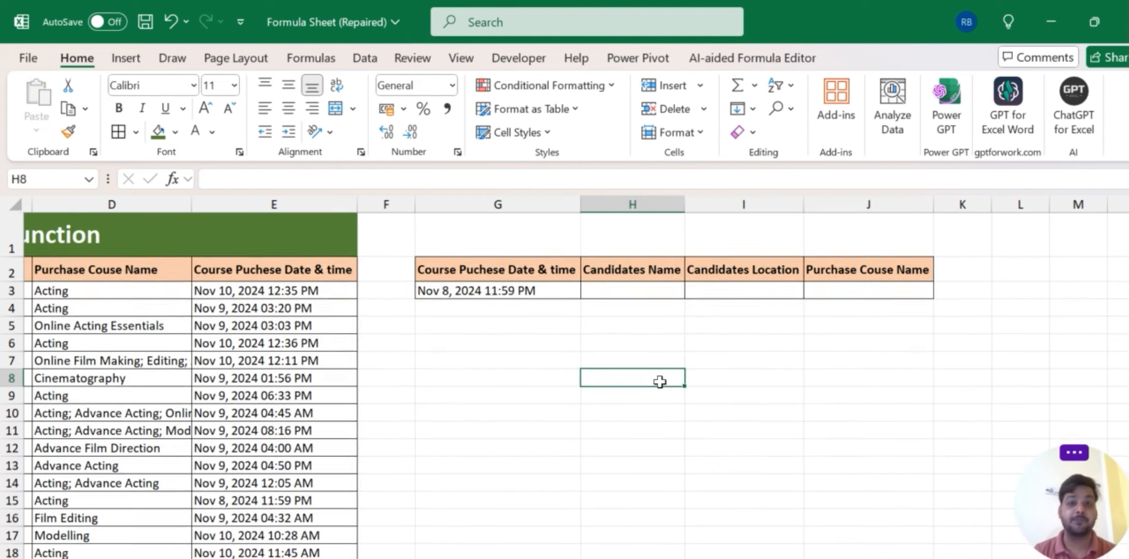
Start an XLOOKUP formula in the Candidates Name result cell H3 with G3 as the lookup value.
scroll(659, 382, left, 3)
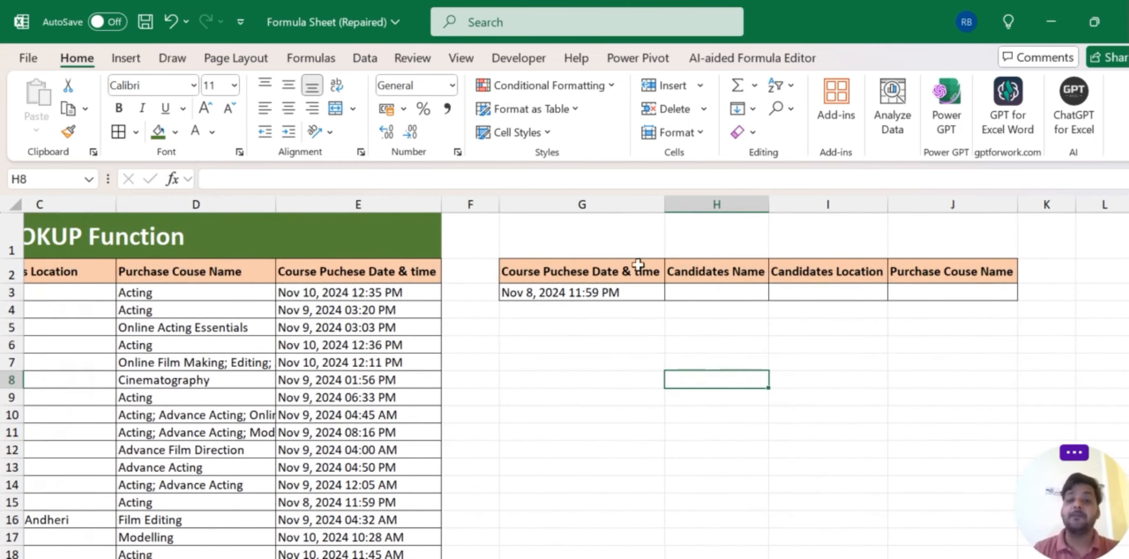
click(585, 291)
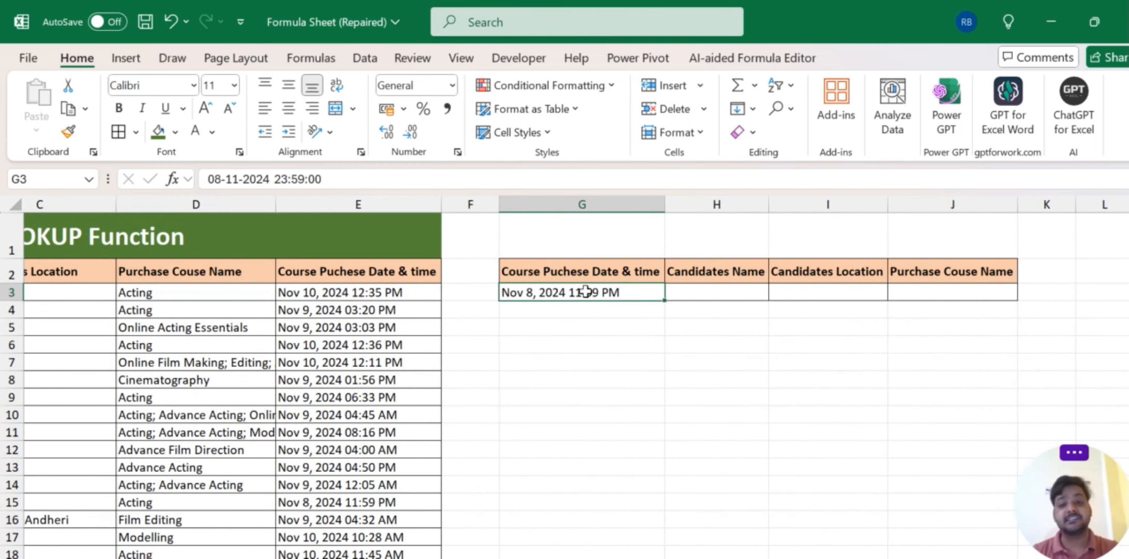
click(705, 290)
key(Right)
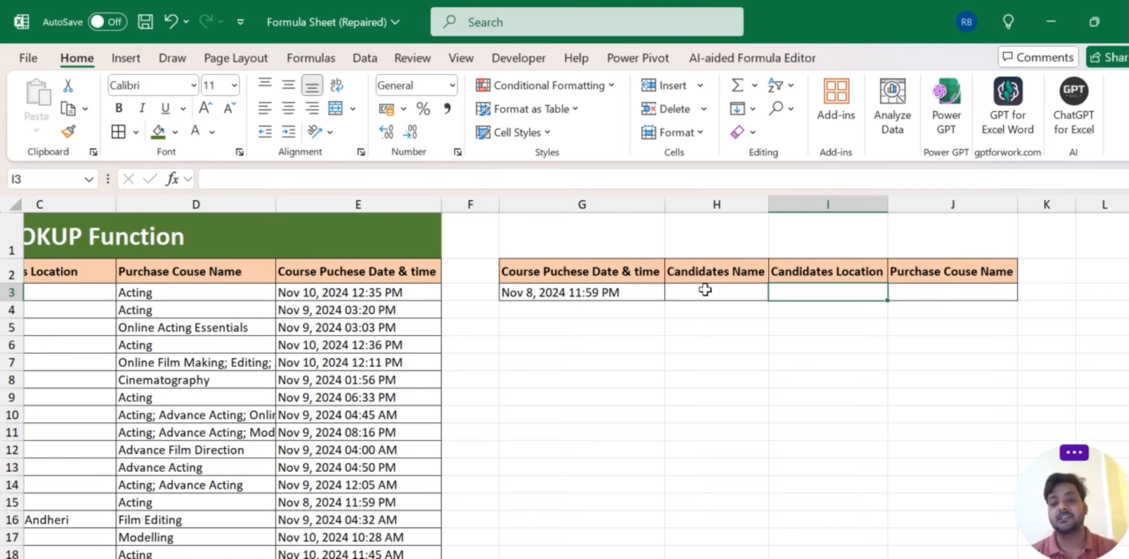
key(Right)
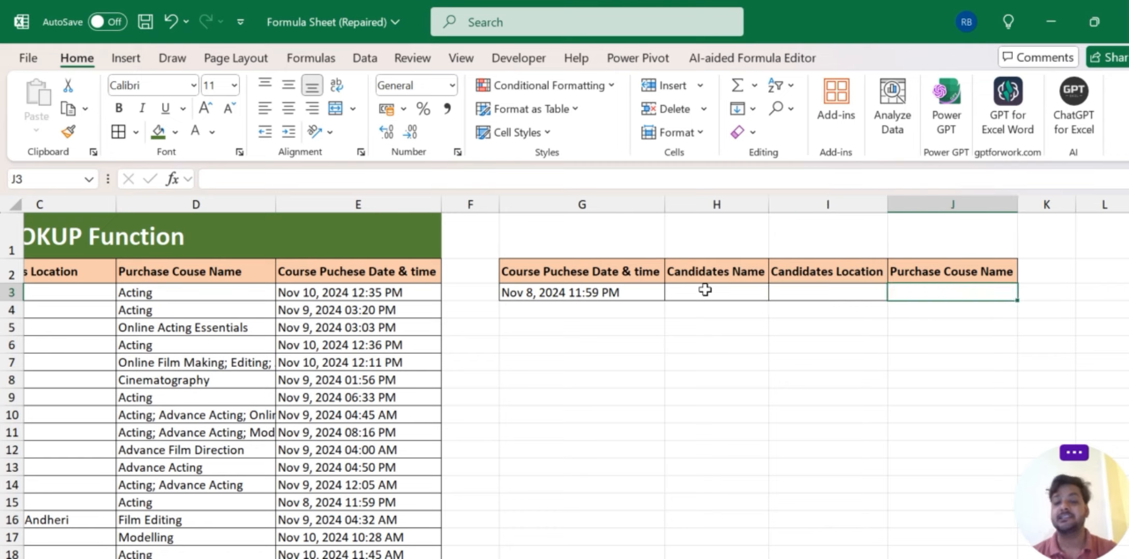
key(Left)
key(Left)
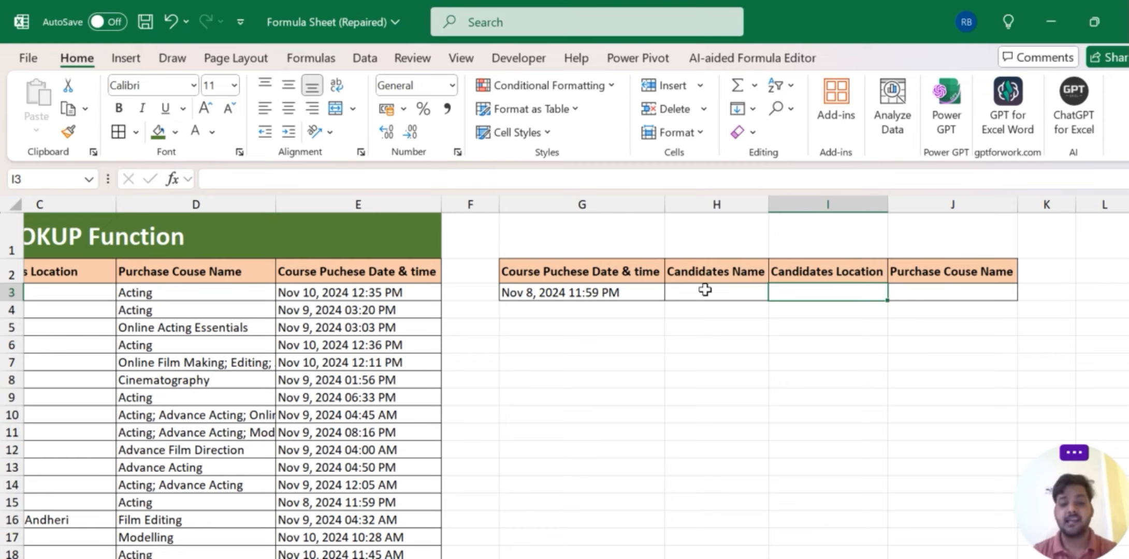
text(=)
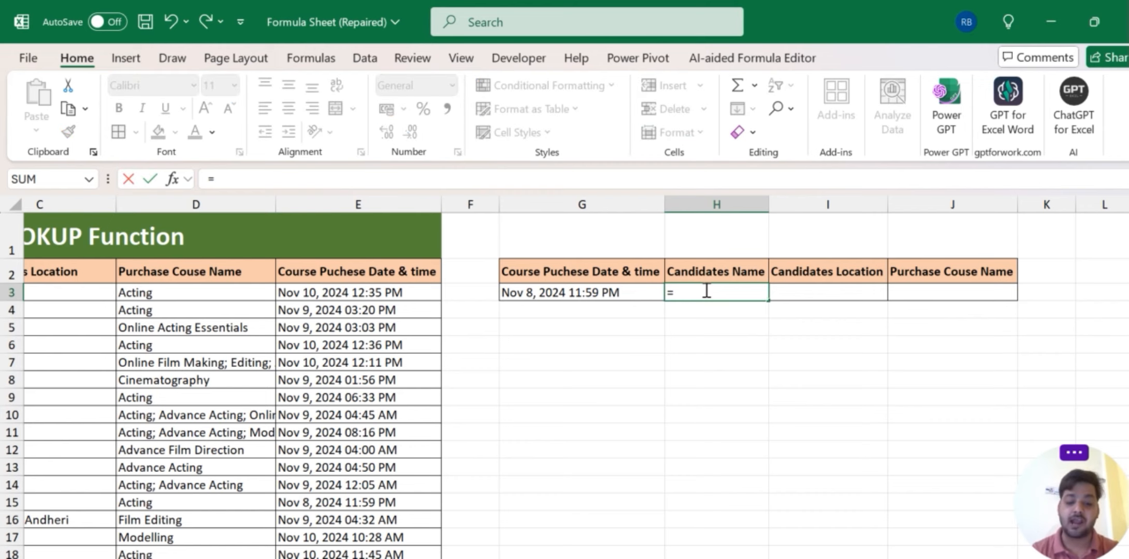
text(xlo)
key(Tab)
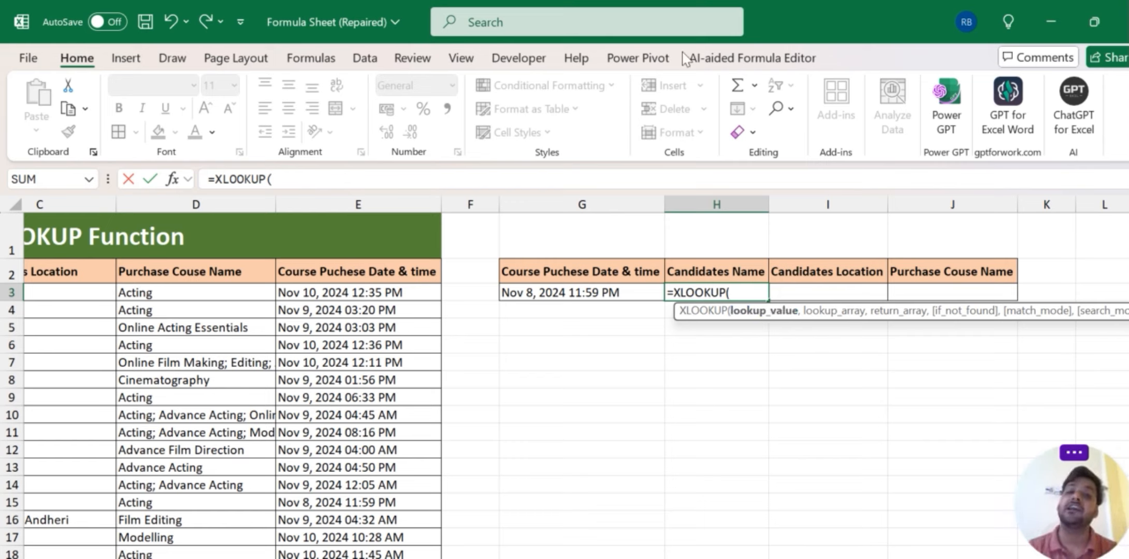
click(532, 293)
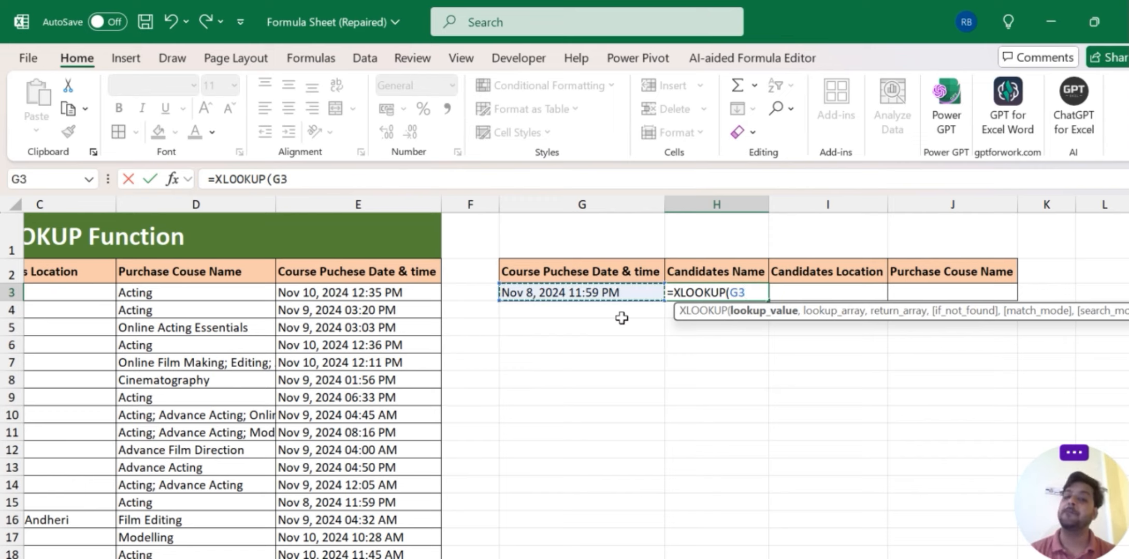
text(,)
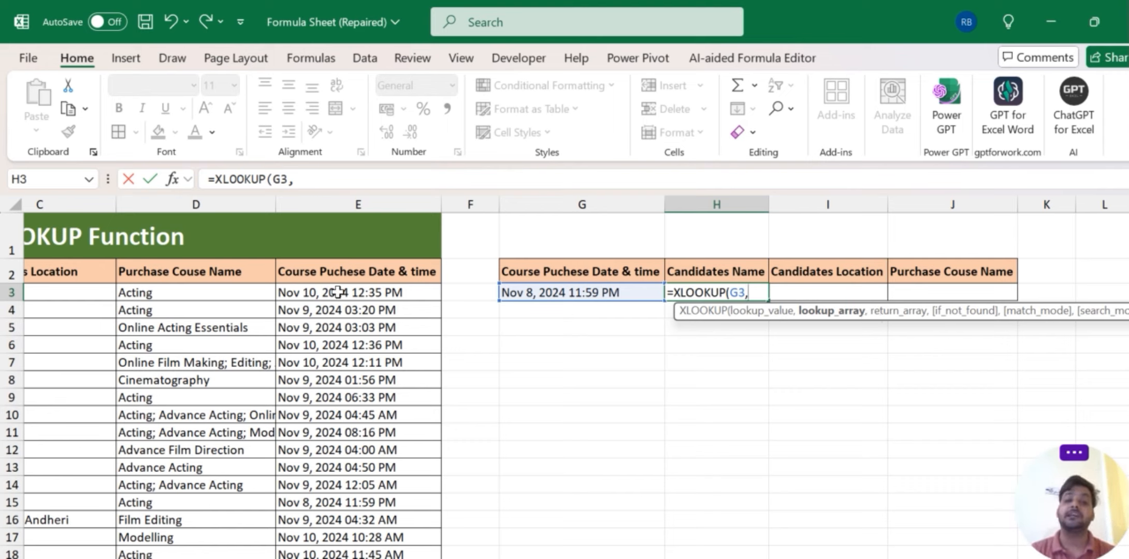
Set the purchase date and time range E3:E209 as the lookup array of the XLOOKUP formula.
drag(337, 292, 339, 495)
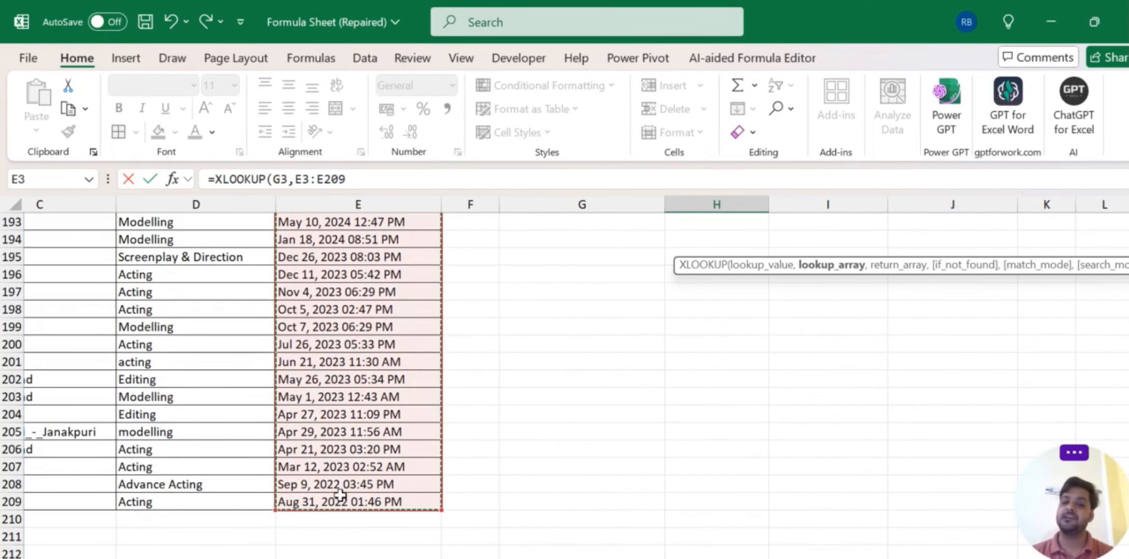
scroll(477, 446, up, 20)
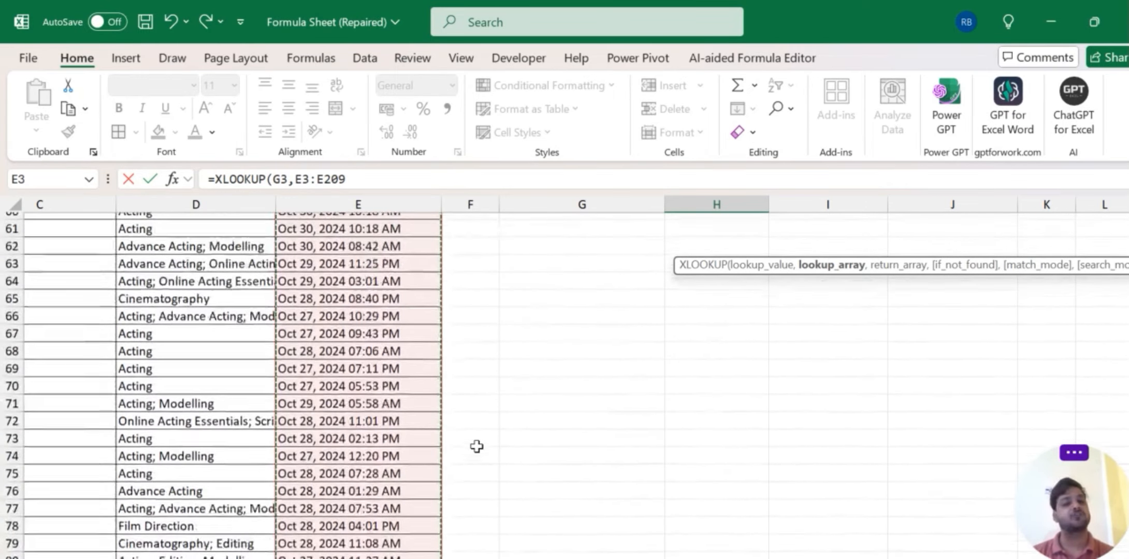
scroll(476, 446, up, 1)
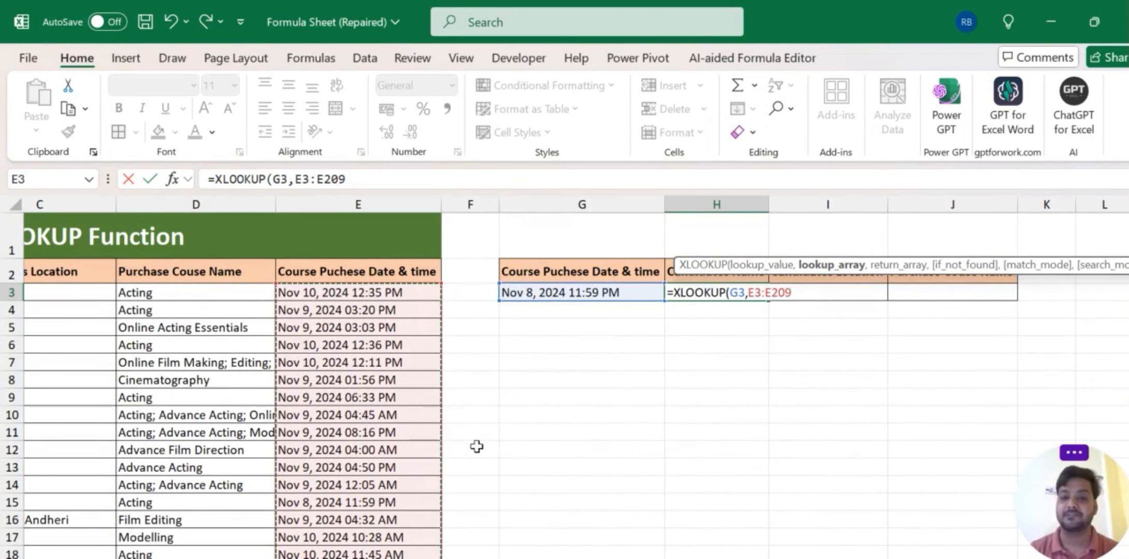
text(,)
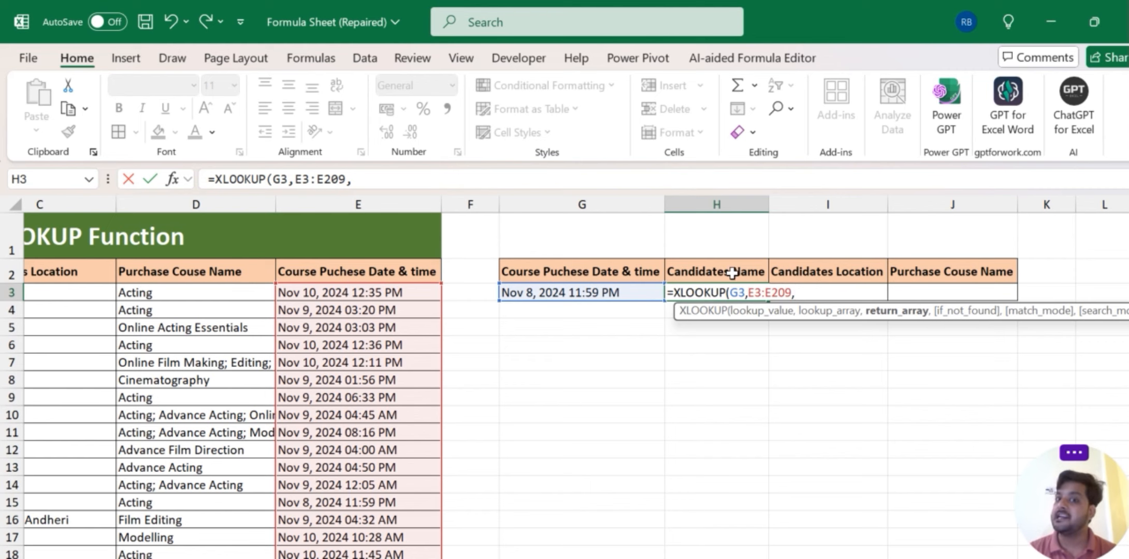
Complete the XLOOKUP formula in H3 with B3:D209 as the return array and check the formula across H3:J3.
scroll(730, 456, left, 3)
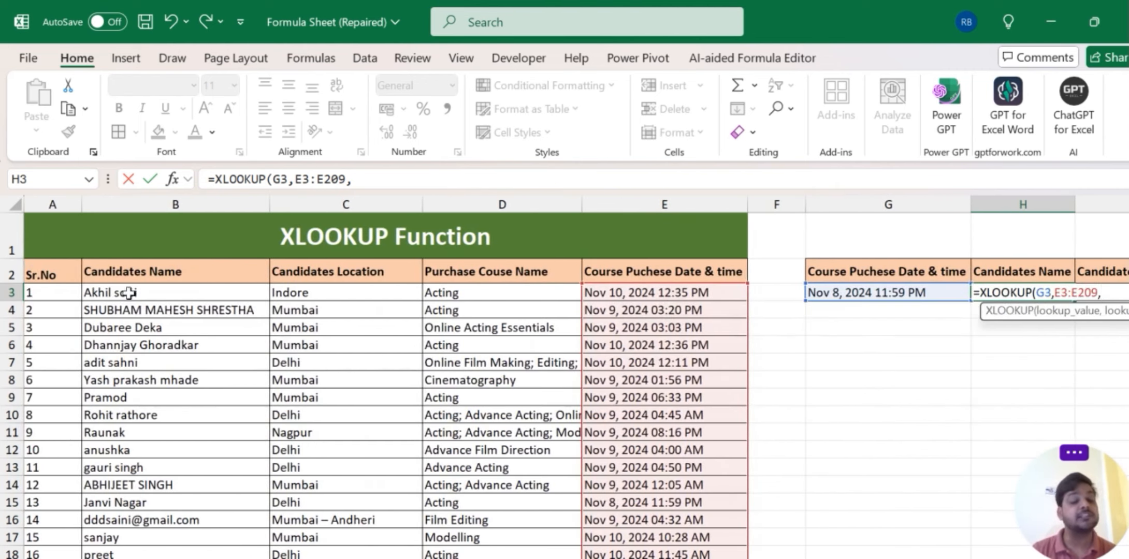
drag(126, 293, 424, 456)
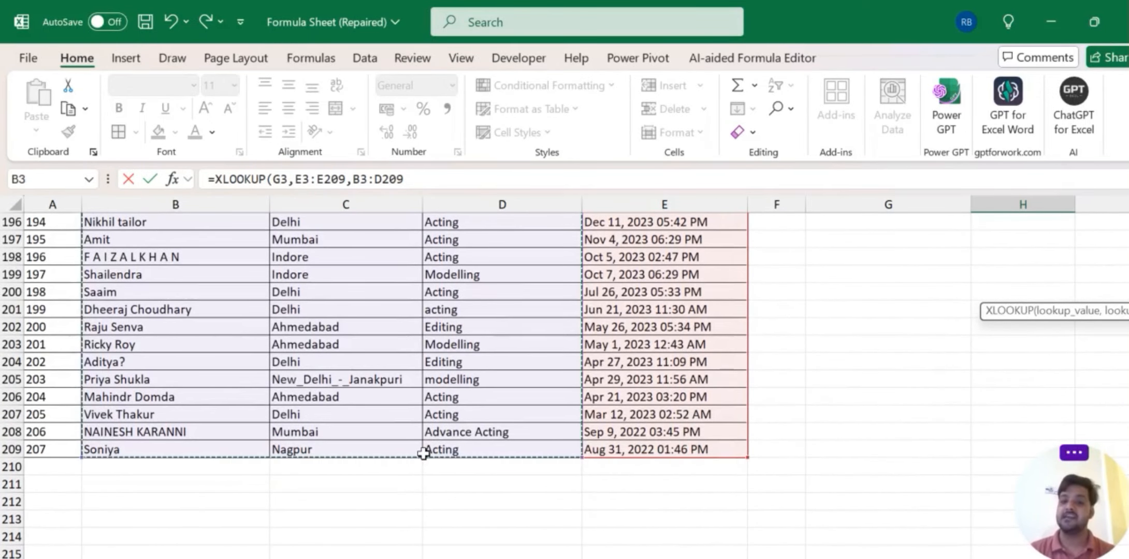
scroll(424, 455, up, 20)
scroll(423, 454, up, 20)
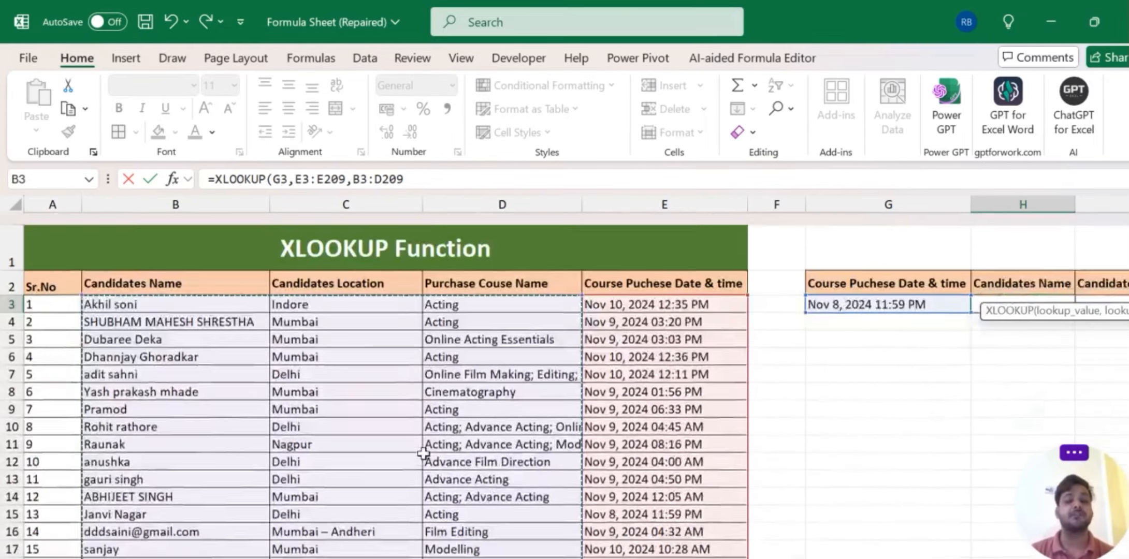
scroll(424, 454, right, 5)
scroll(423, 453, right, 1)
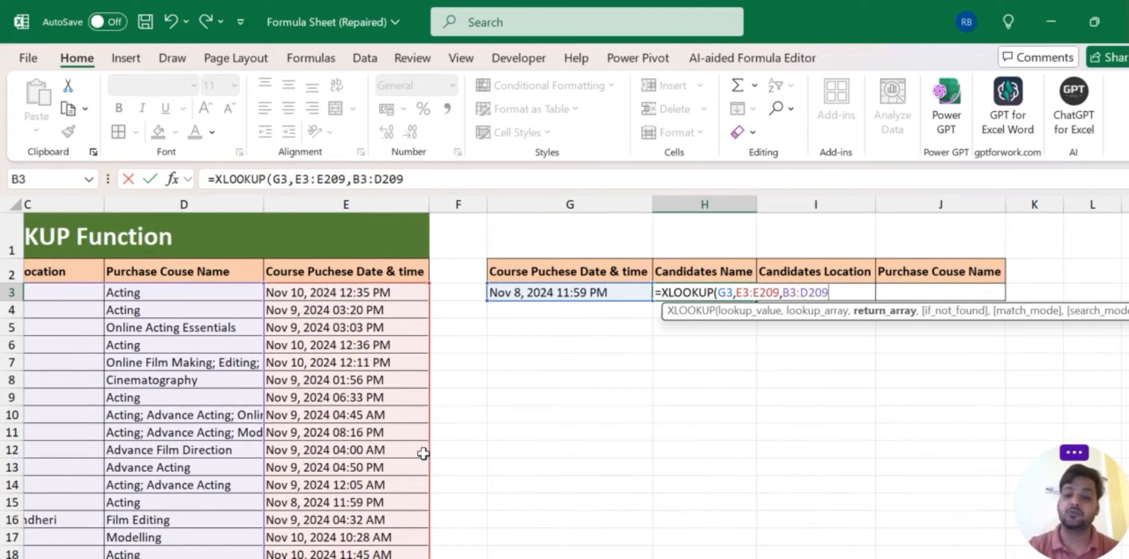
text())
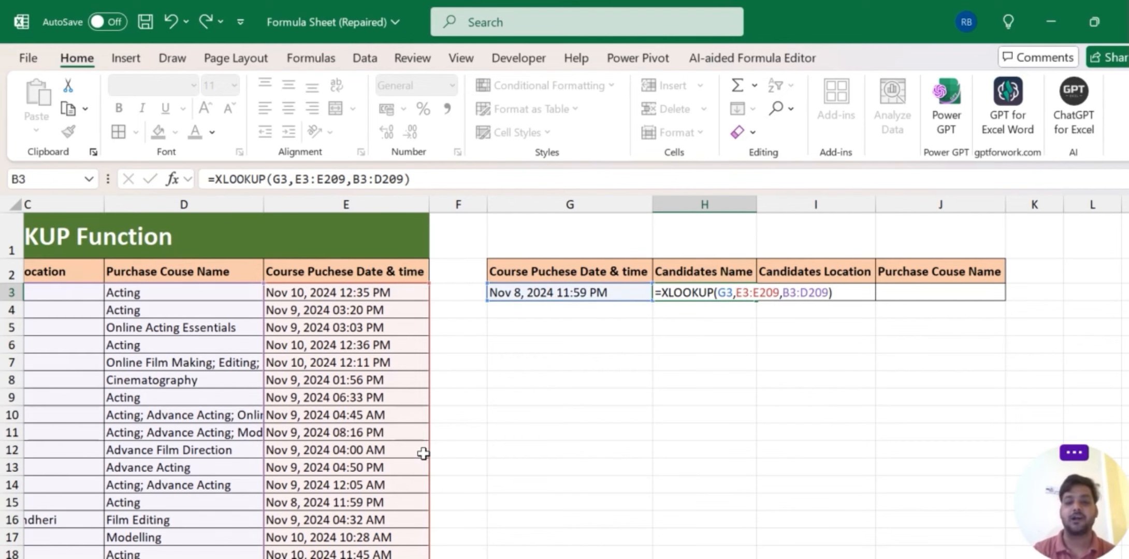
key(Return)
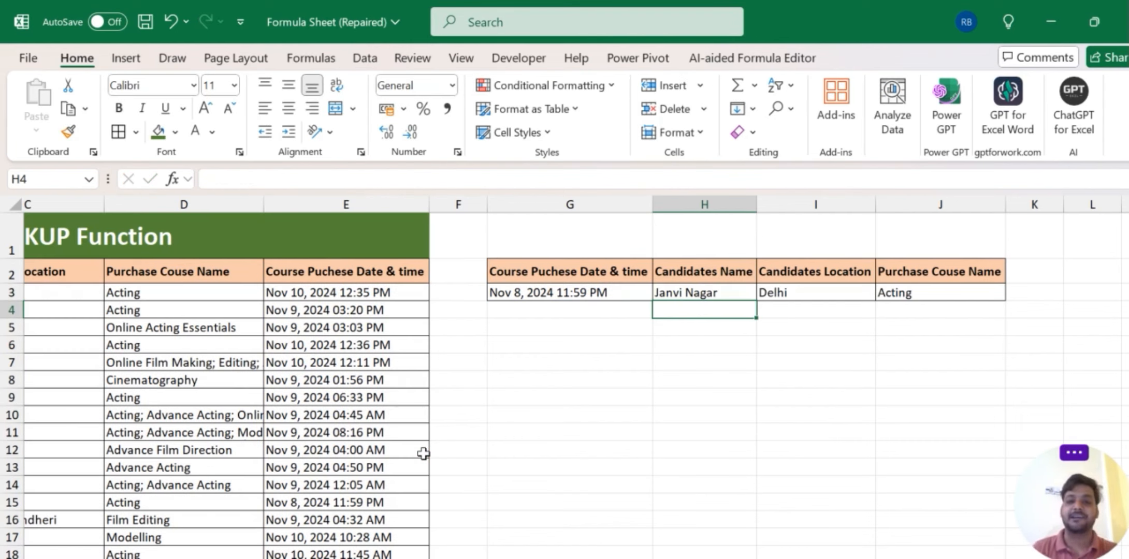
click(702, 289)
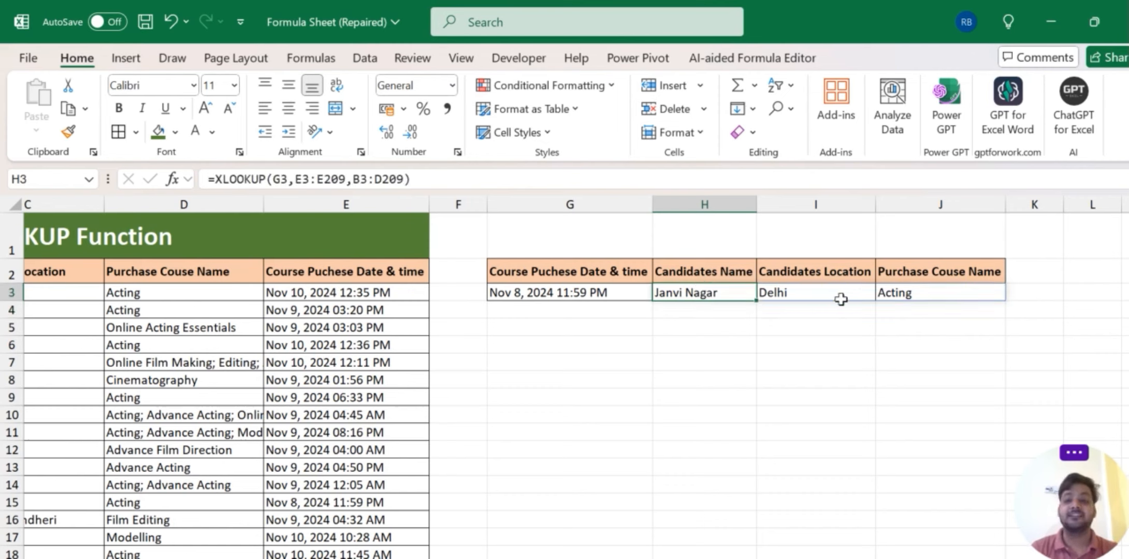
click(930, 289)
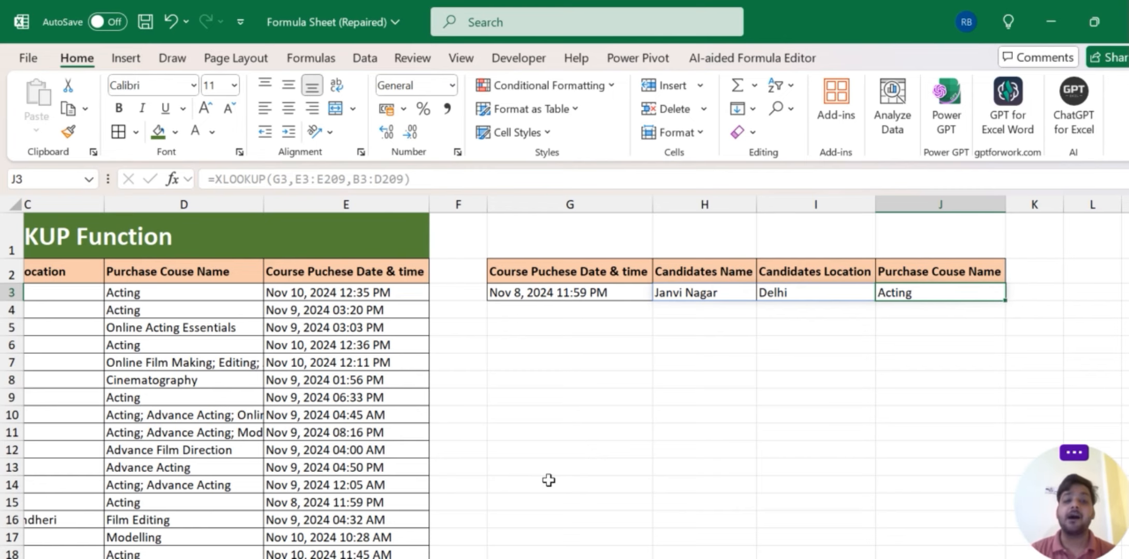
Copy the purchase date and time Nov 7, 2024 06:04 PM from E43 into the lookup cell G3.
scroll(549, 480, down, 10)
scroll(549, 479, left, 2)
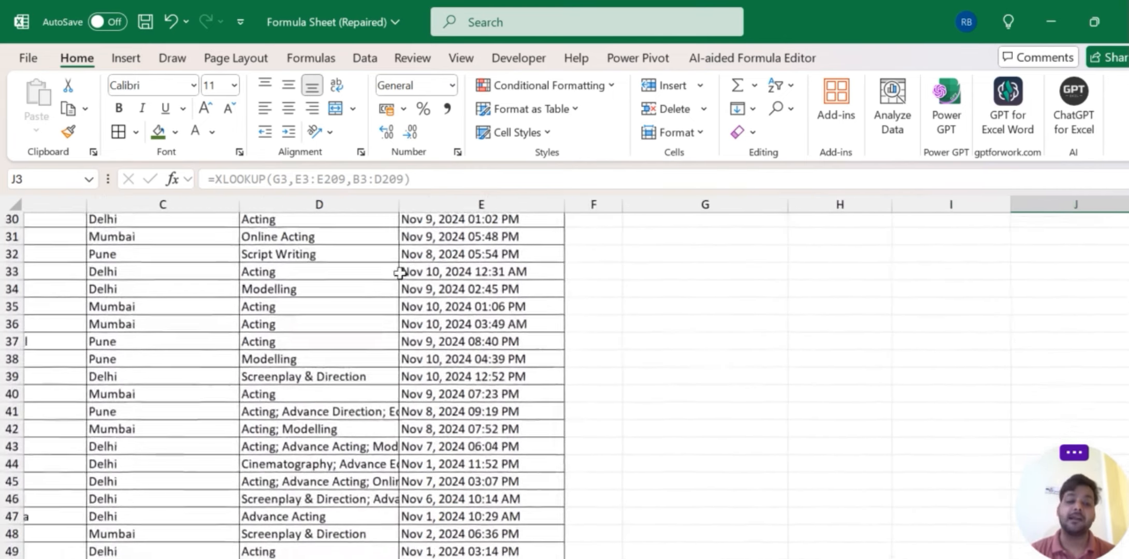
click(473, 418)
key(ctrl+c)
scroll(473, 418, up, 10)
click(705, 293)
key(ctrl+v)
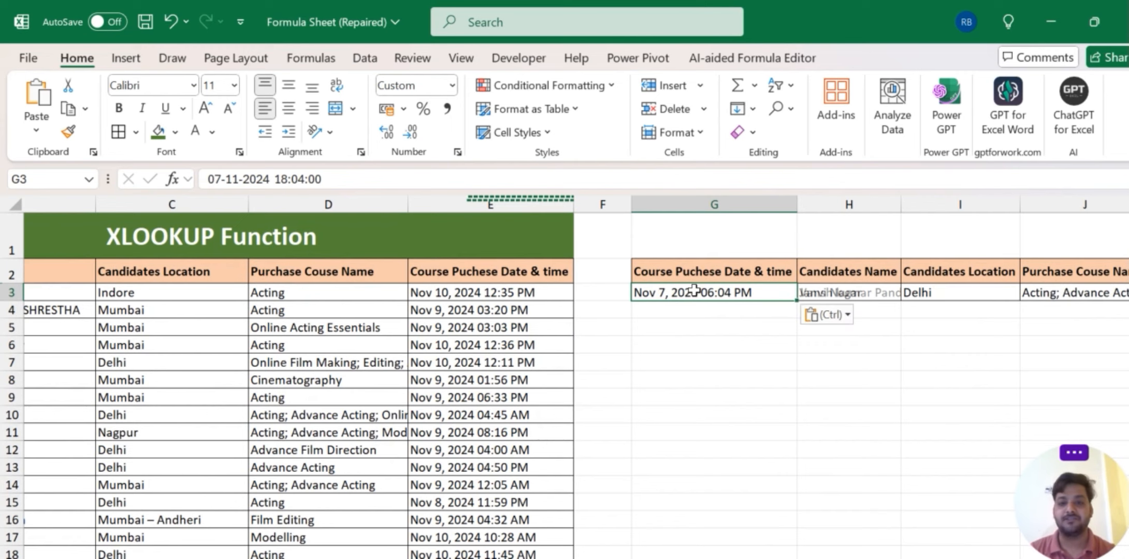
Autofit the Purchase Couse Name column J and the Candidates Name column H of the lookup block to their contents.
scroll(694, 291, right, 3)
scroll(694, 291, right, 1)
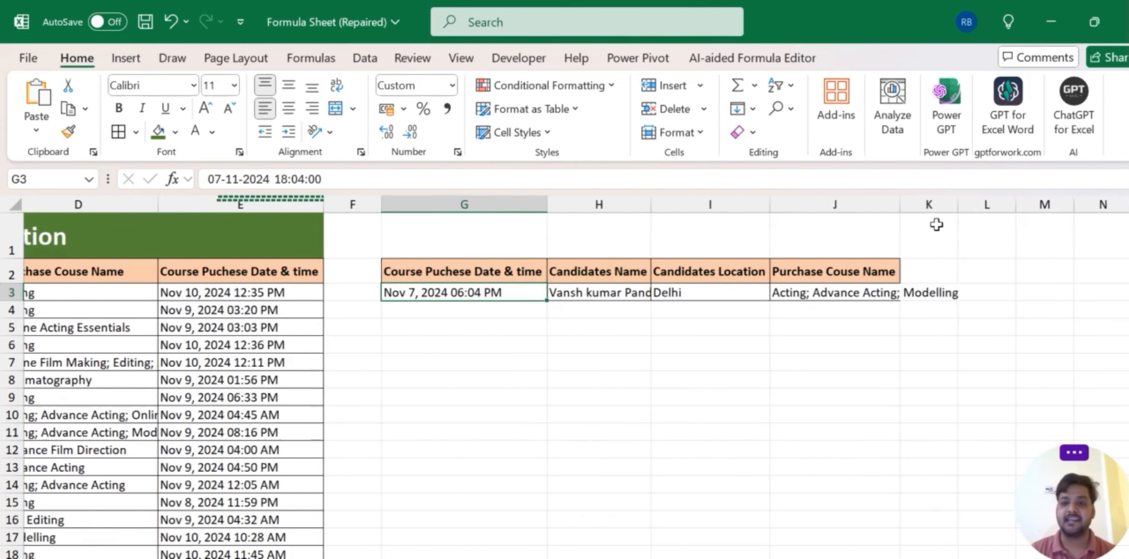
double_click(897, 204)
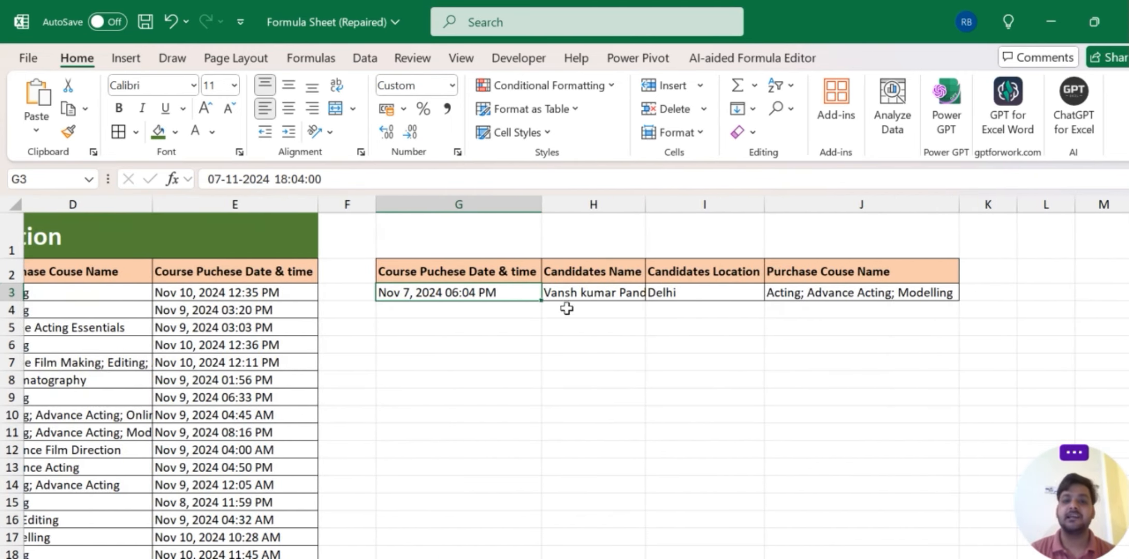
double_click(646, 205)
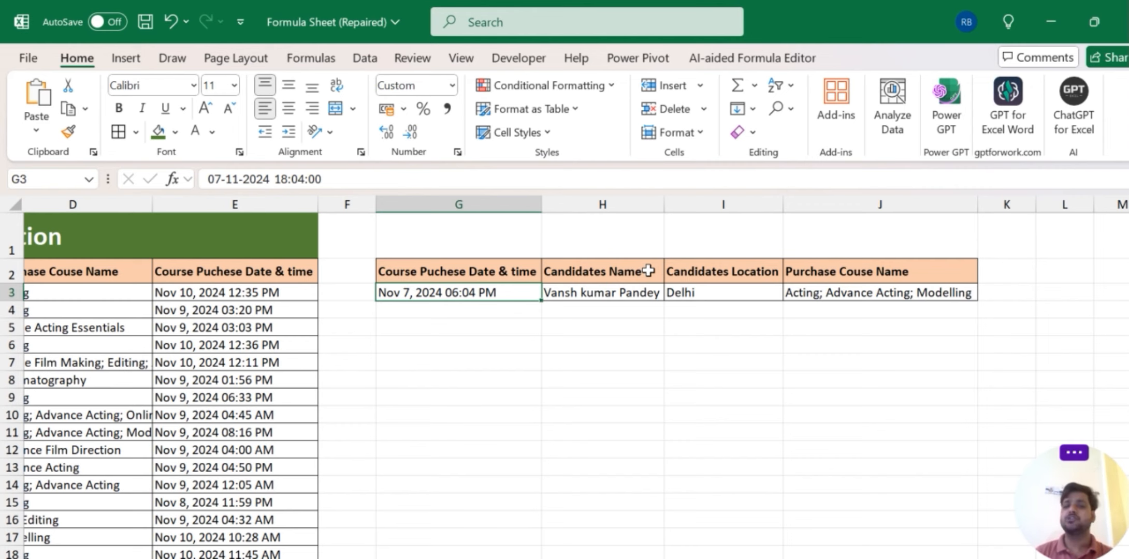
scroll(648, 271, left, 3)
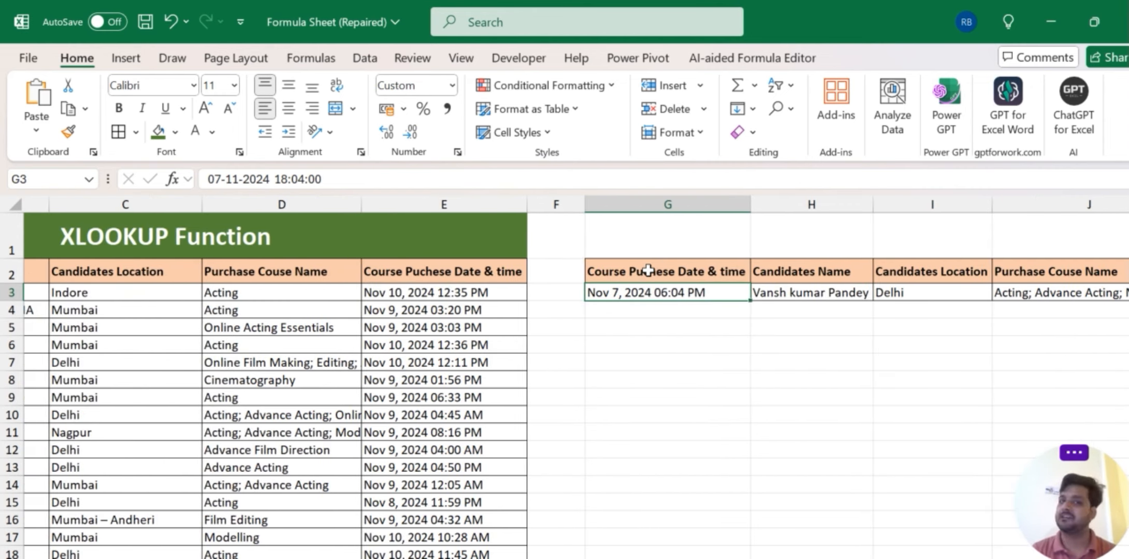
scroll(648, 270, right, 1)
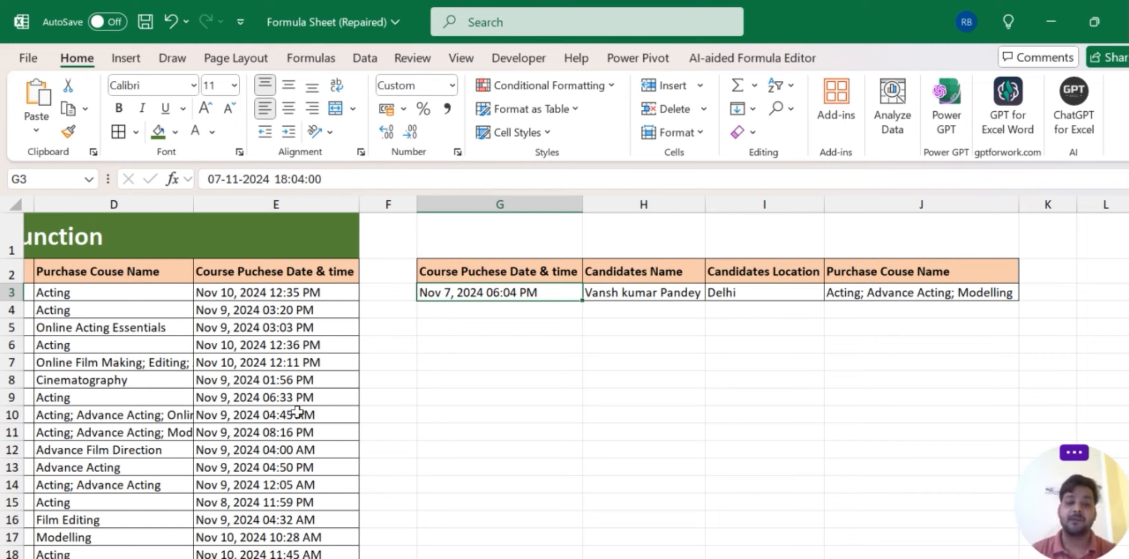
Replace the lookup value in G3 with the purchase date and time Nov 9, 2024 06:33 PM copied from E9.
click(266, 396)
key(ctrl+c)
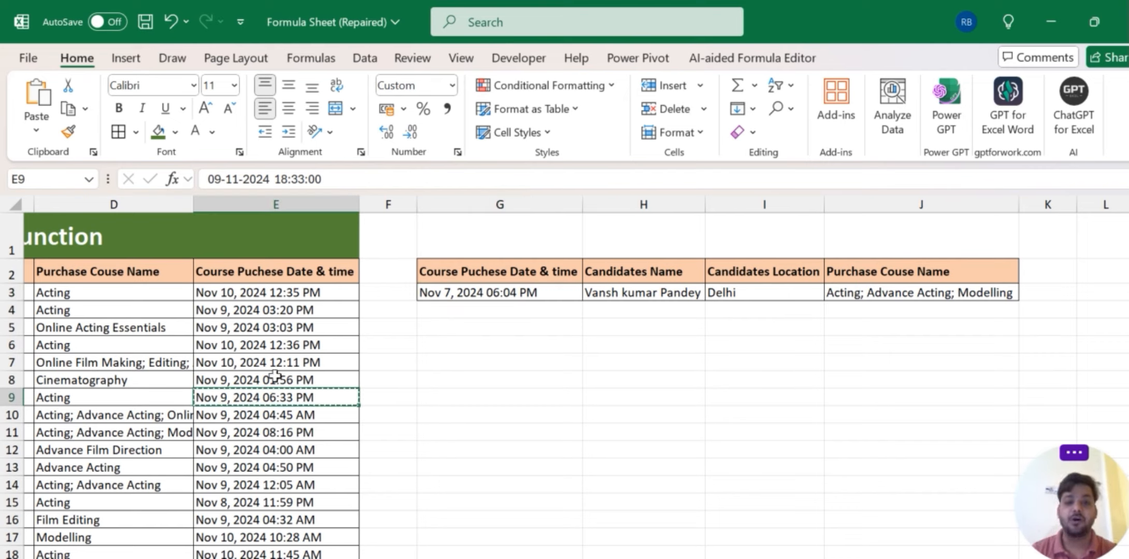
click(441, 292)
key(ctrl+v)
Fill the matching source record A9:E9 and the lookup row G3:J3 with dark green.
scroll(441, 292, left, 5)
click(622, 397)
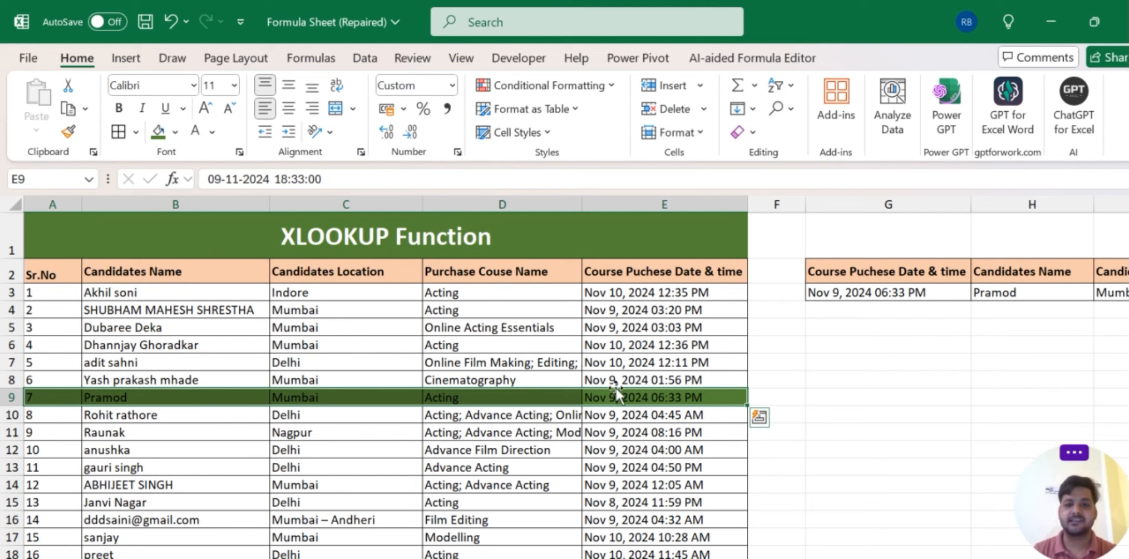
click(863, 296)
key(ctrl+shift+Right)
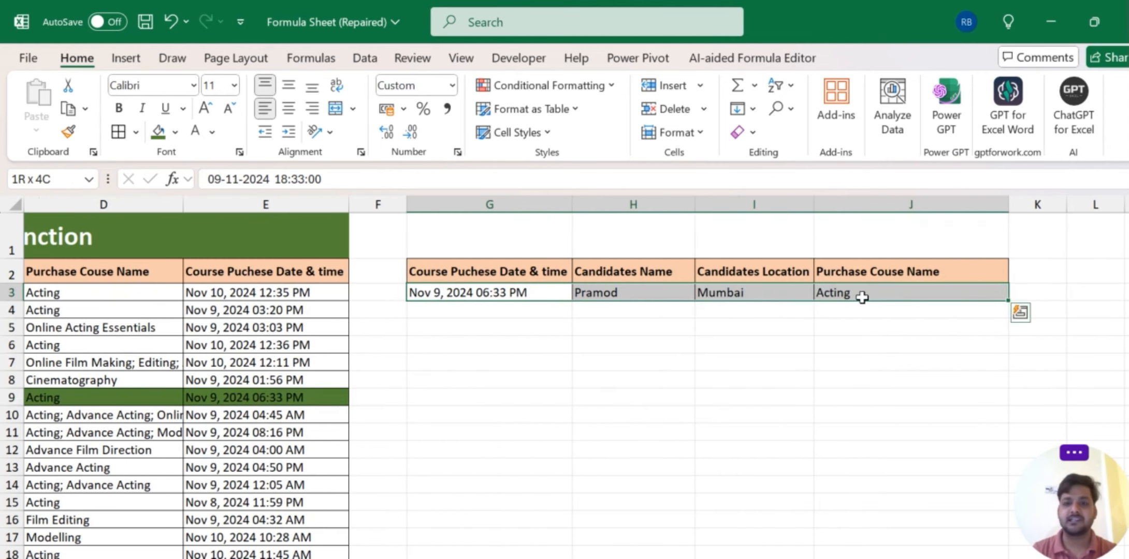
click(155, 133)
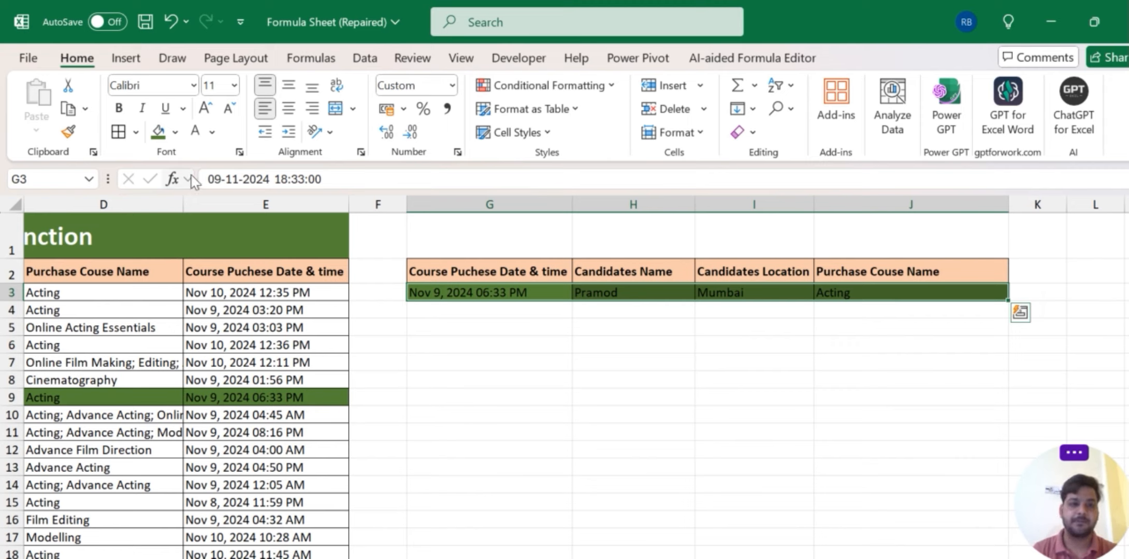
Set the font colour of the lookup row G3:J3 and the source record A9:E9 to white.
click(192, 128)
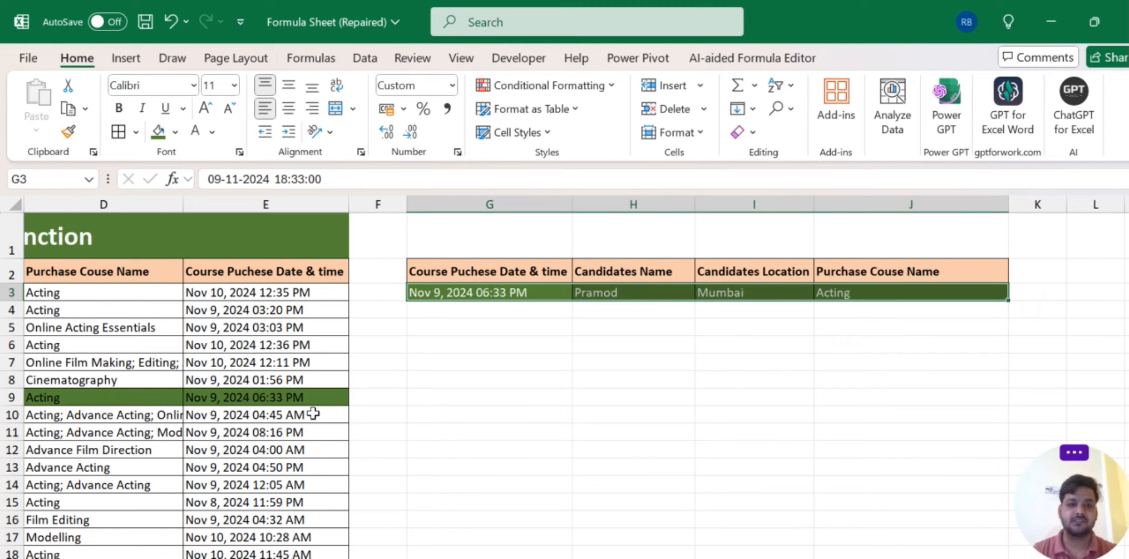
click(300, 396)
key(shift+Home)
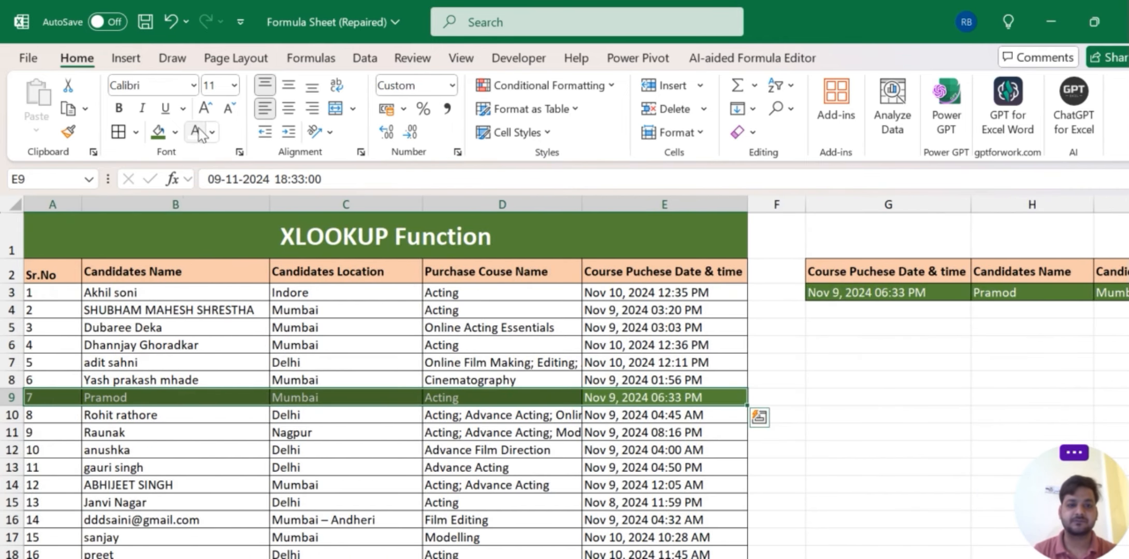
click(505, 414)
Autofit the Candidates Location column C and narrow the Candidates Name column B and the empty column F.
scroll(671, 461, right, 3)
scroll(671, 461, right, 2)
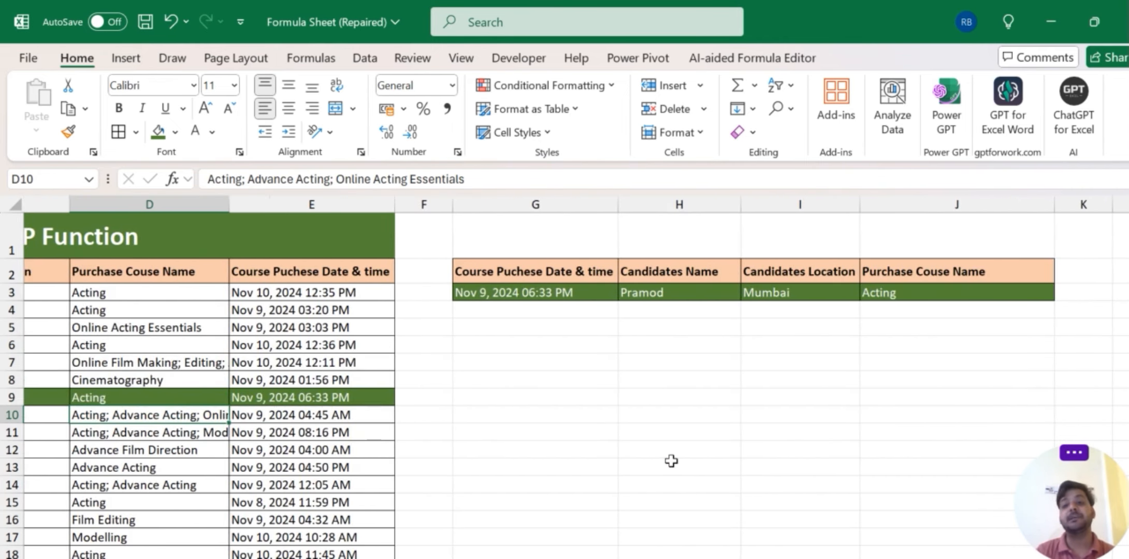
scroll(672, 461, left, 3)
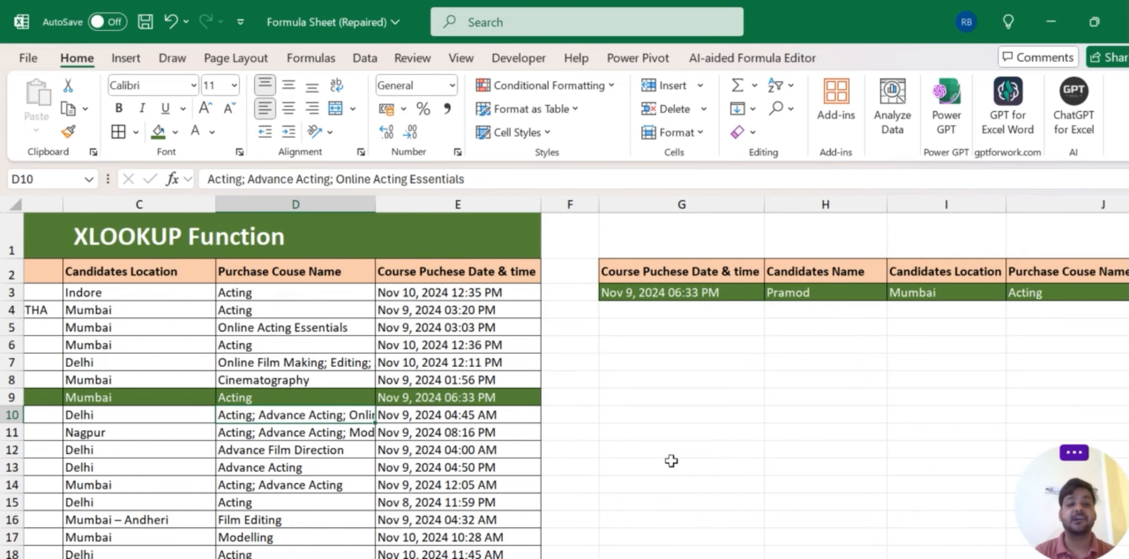
scroll(283, 342, left, 2)
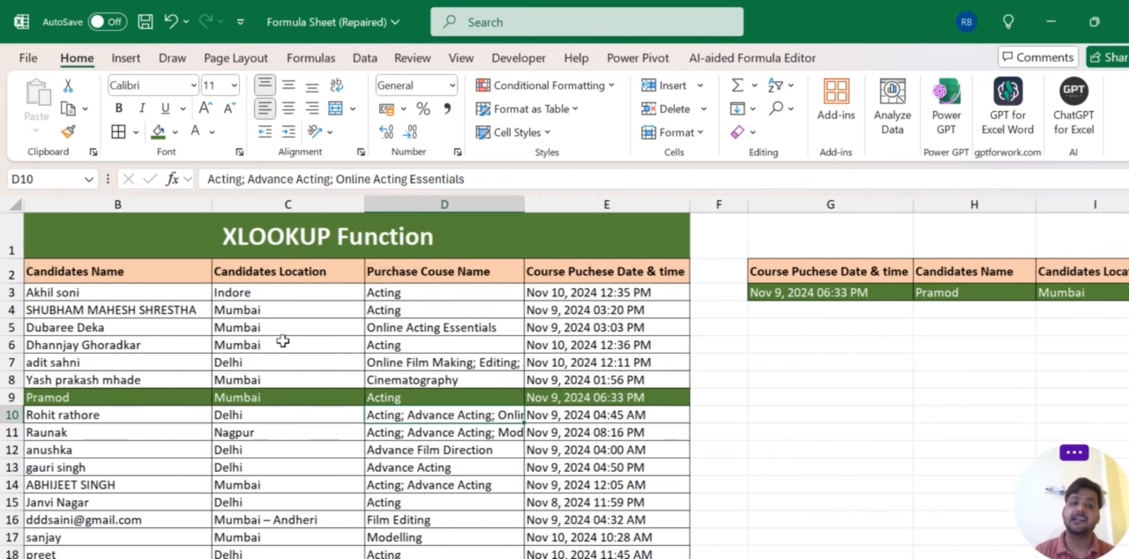
double_click(387, 199)
scroll(387, 200, left, 1)
drag(260, 205, 242, 204)
scroll(707, 459, right, 1)
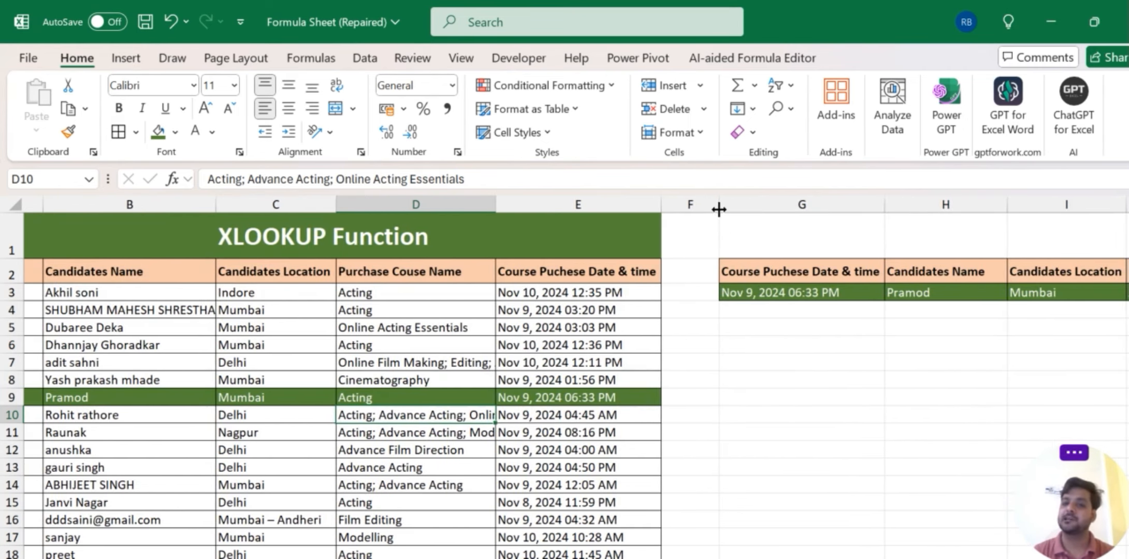
drag(719, 210, 685, 209)
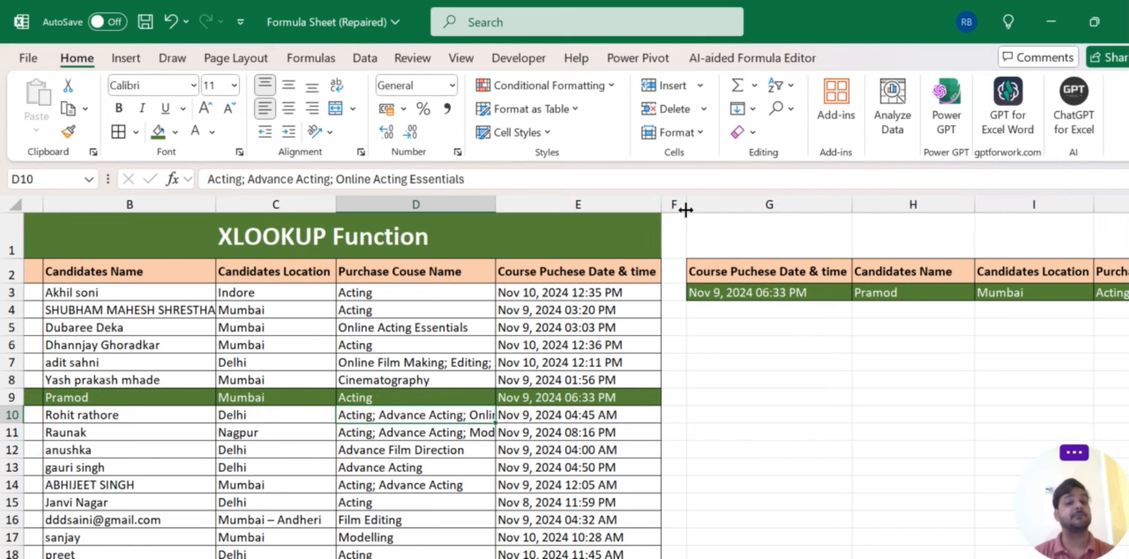